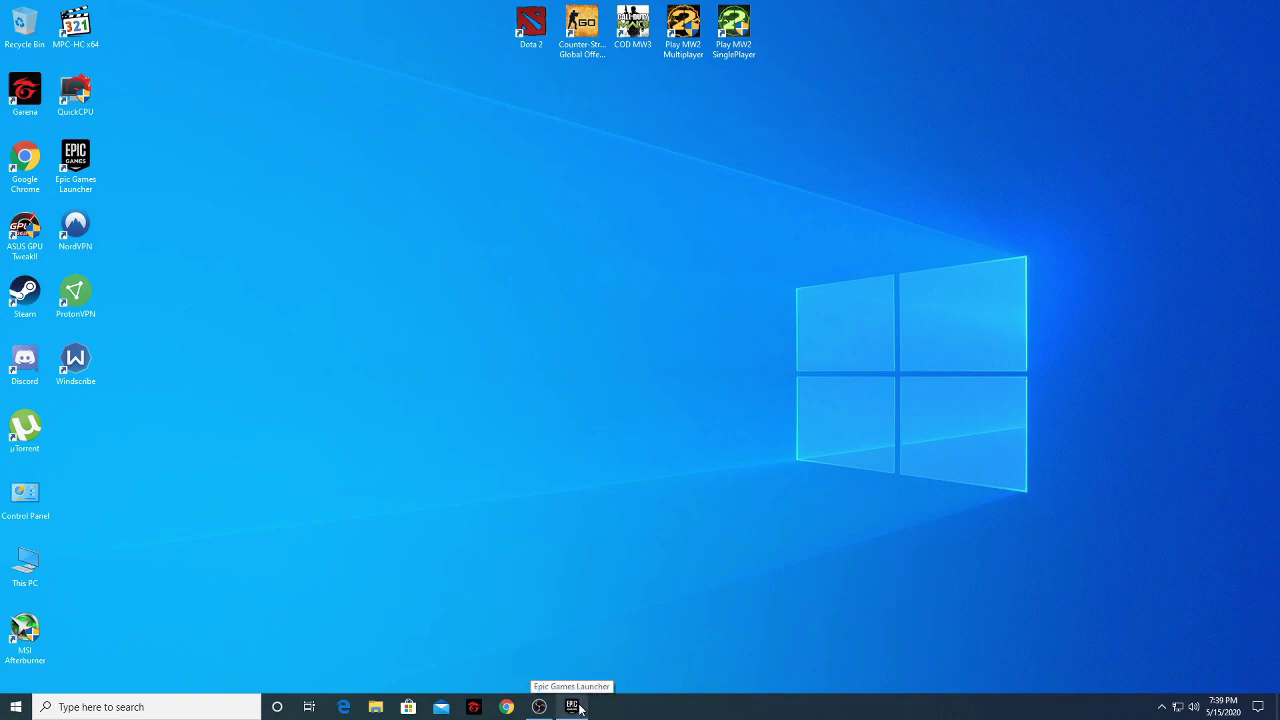
- Bring up Epic Games Launcher and scroll the Store to the free Grand Theft Auto V offer
{"action": "left_click", "coordinate": [569, 700]}
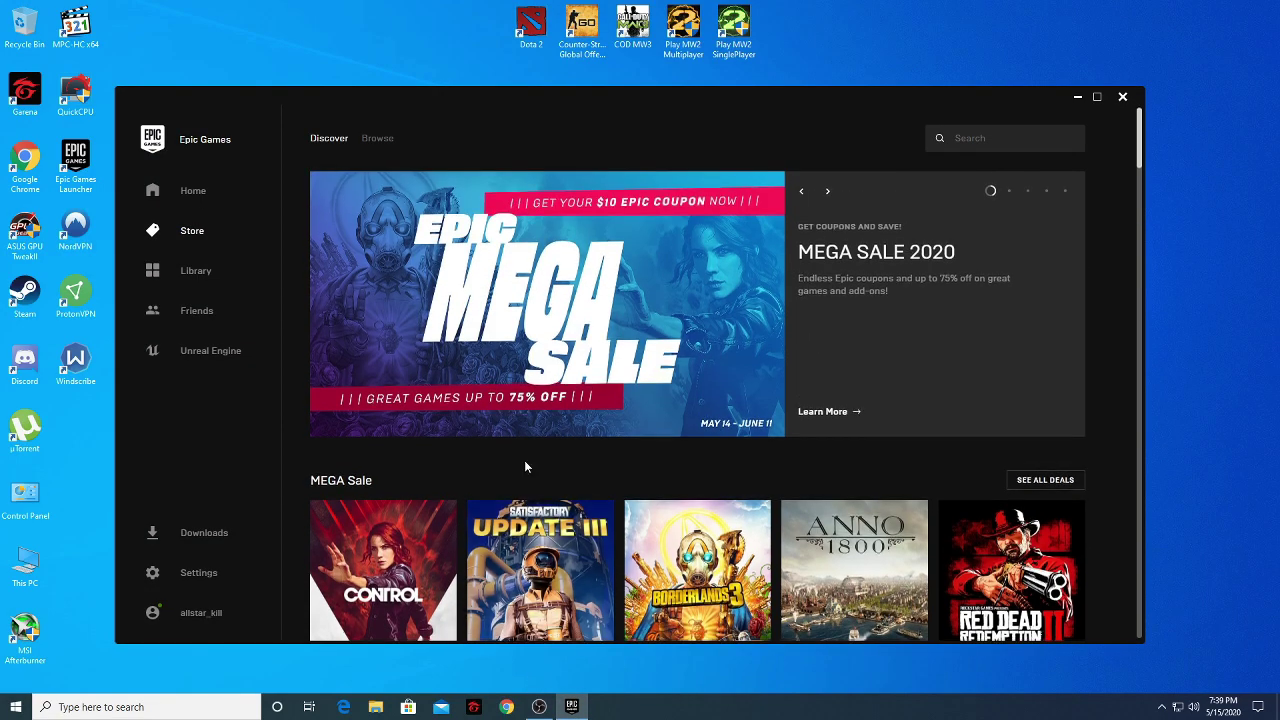
{"action": "scroll", "coordinate": [524, 462], "scroll_direction": "down", "scroll_amount": 4}
{"action": "scroll", "coordinate": [518, 488], "scroll_direction": "down", "scroll_amount": 3}
{"action": "scroll", "coordinate": [530, 470], "scroll_direction": "up", "scroll_amount": 3}
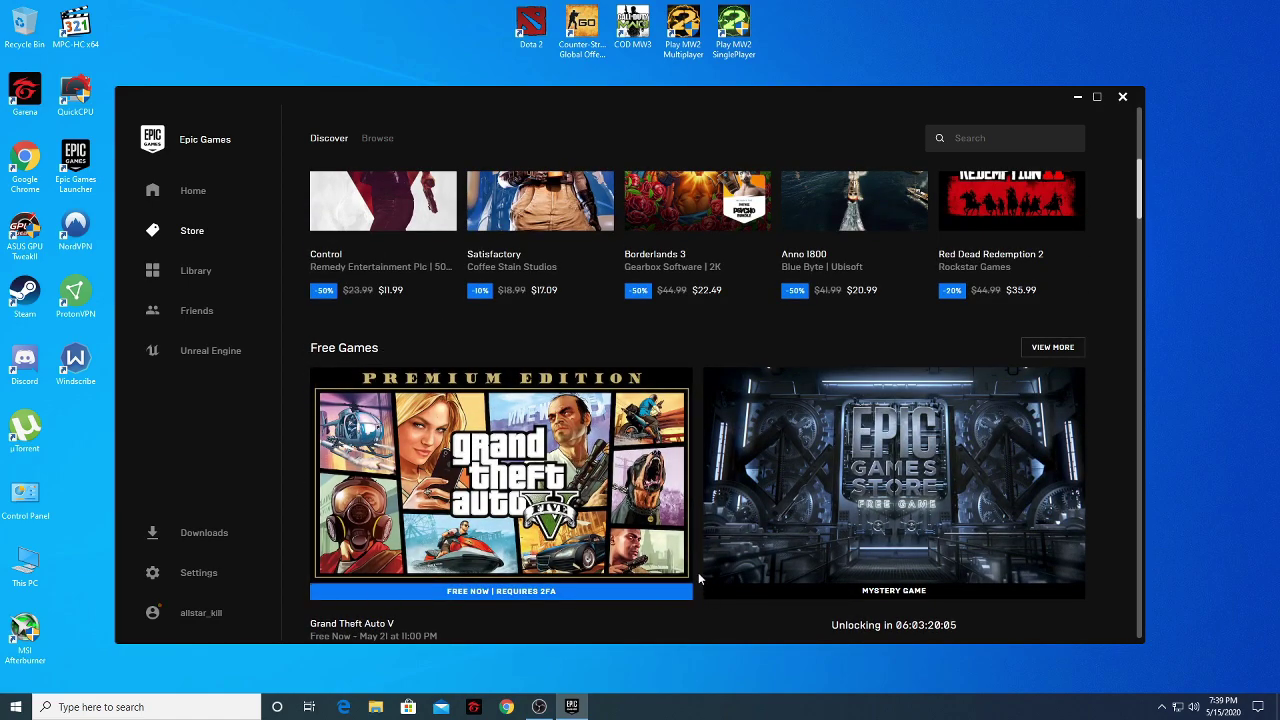
{"action": "scroll", "coordinate": [670, 560], "scroll_direction": "down", "scroll_amount": 1}
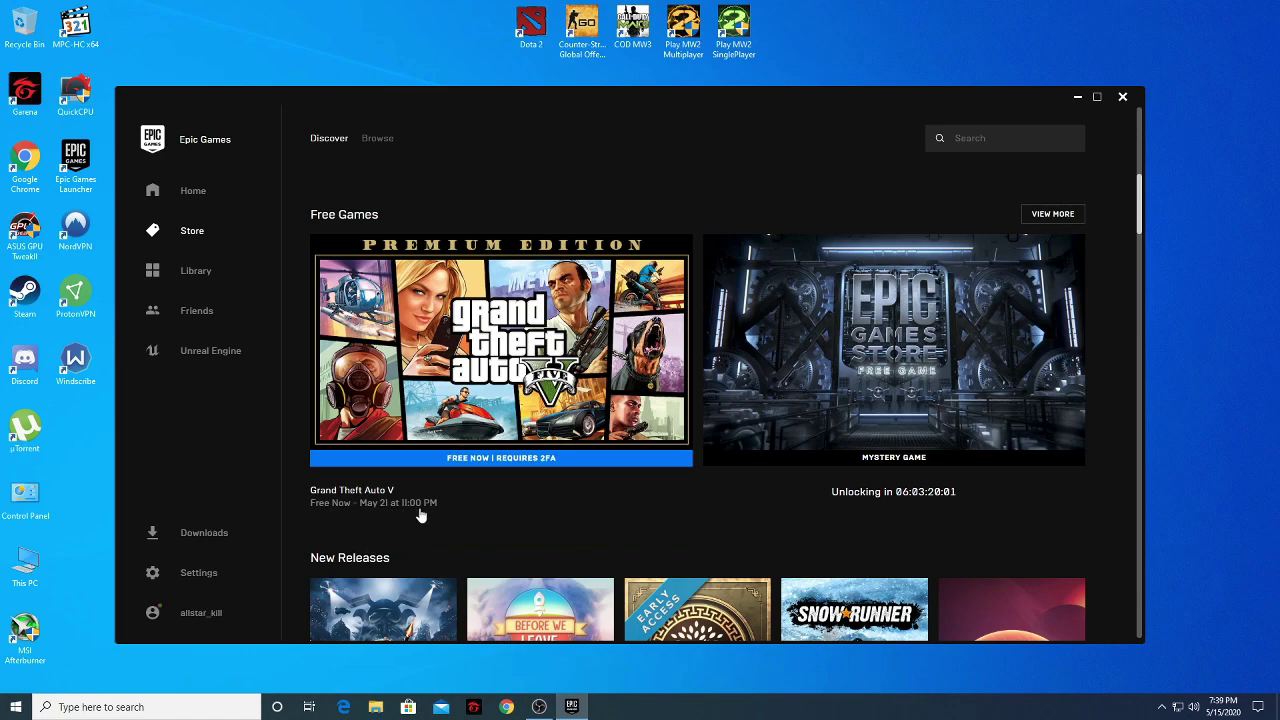
{"action": "scroll", "coordinate": [470, 508], "scroll_direction": "up", "scroll_amount": 2}
{"action": "scroll", "coordinate": [506, 511], "scroll_direction": "down", "scroll_amount": 2}
{"action": "scroll", "coordinate": [500, 530], "scroll_direction": "up", "scroll_amount": 2}
{"action": "scroll", "coordinate": [495, 547], "scroll_direction": "down", "scroll_amount": 1}
- Open the Grand Theft Auto V store page and accept the 18+ mature-content warning
{"action": "scroll", "coordinate": [495, 547], "scroll_direction": "down", "scroll_amount": 1}
{"action": "left_click", "coordinate": [490, 405]}
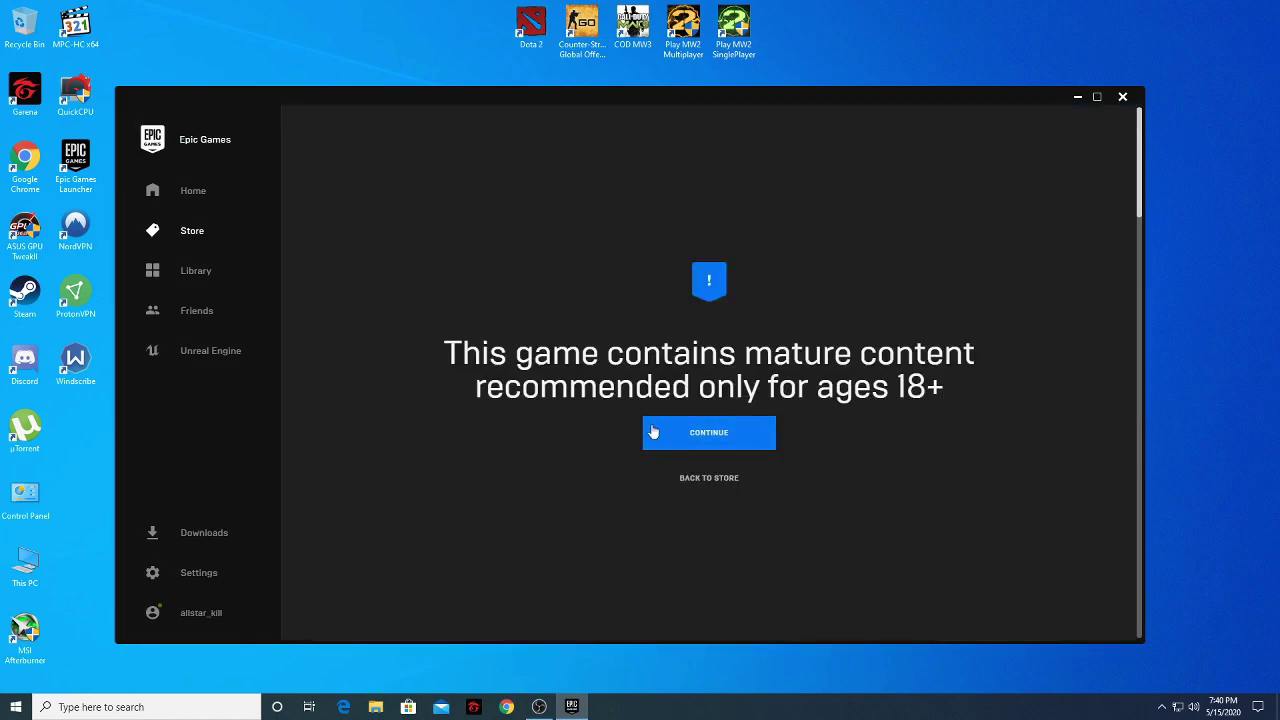
{"action": "left_click", "coordinate": [655, 432]}
- Review the USD $0.00 order summary, keeping email sharing with Rockstar Games enabled
{"action": "scroll", "coordinate": [630, 400], "scroll_direction": "down", "scroll_amount": 3}
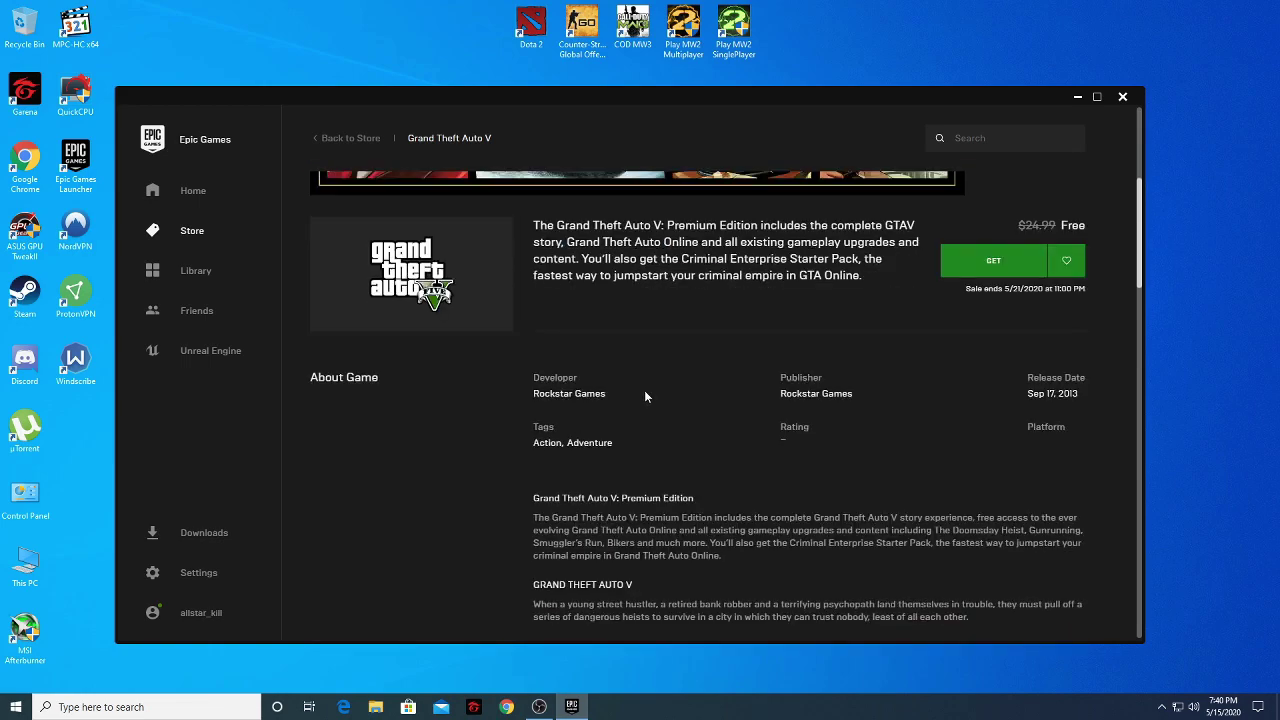
{"action": "scroll", "coordinate": [988, 352], "scroll_direction": "up", "scroll_amount": 3}
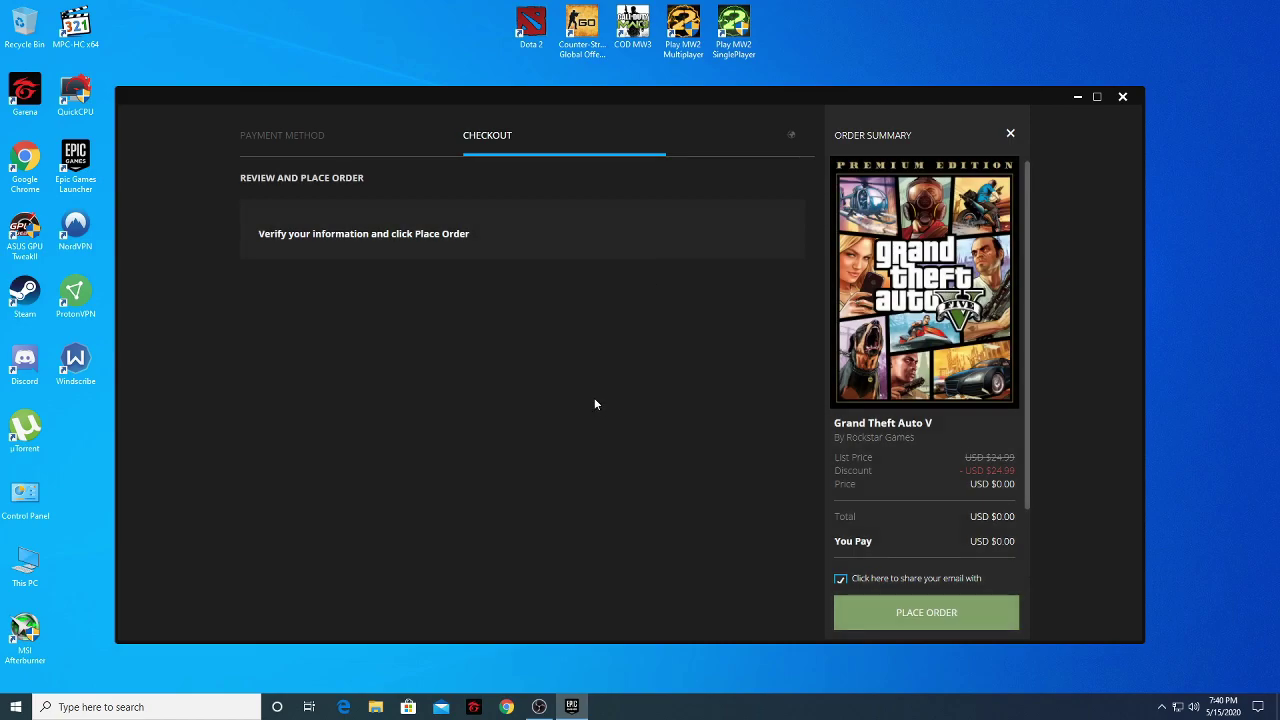
{"action": "scroll", "coordinate": [894, 560], "scroll_direction": "down", "scroll_amount": 2}
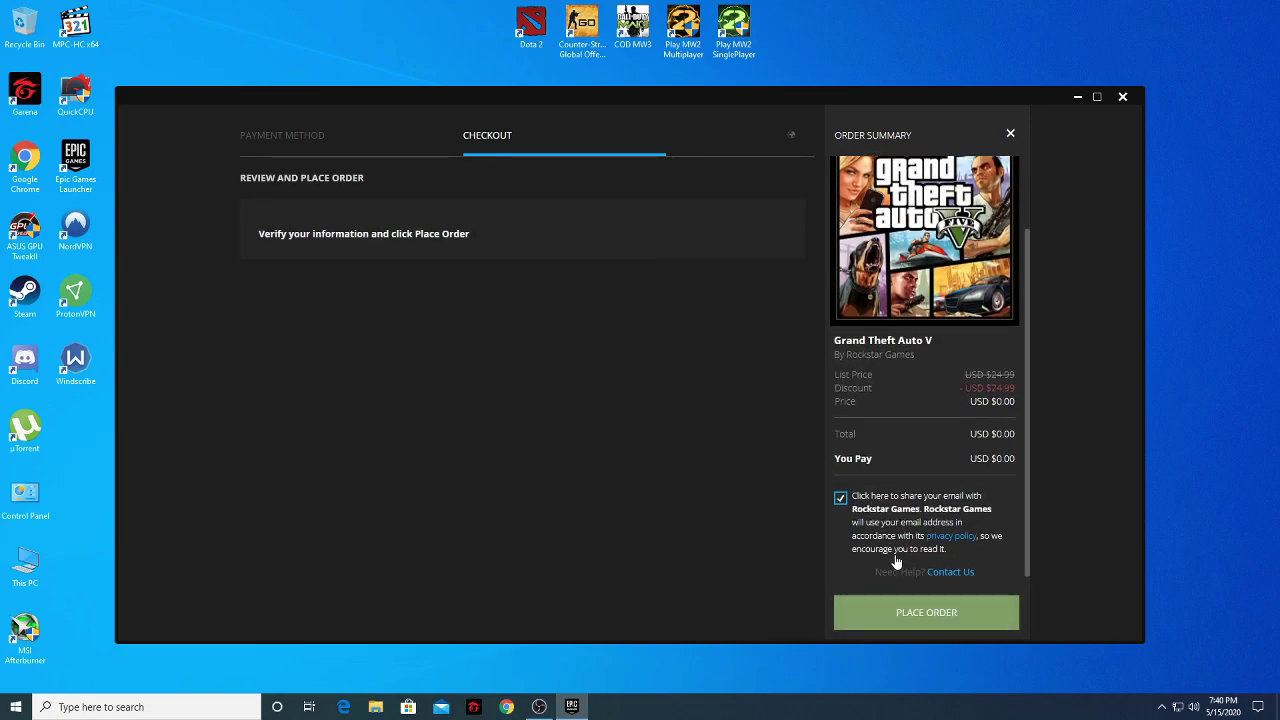
{"action": "left_click", "coordinate": [840, 497]}
{"action": "left_click", "coordinate": [840, 497]}
- Place the $0.00 order and inspect the 'unable to download more free games' error and region
{"action": "left_click", "coordinate": [928, 620]}
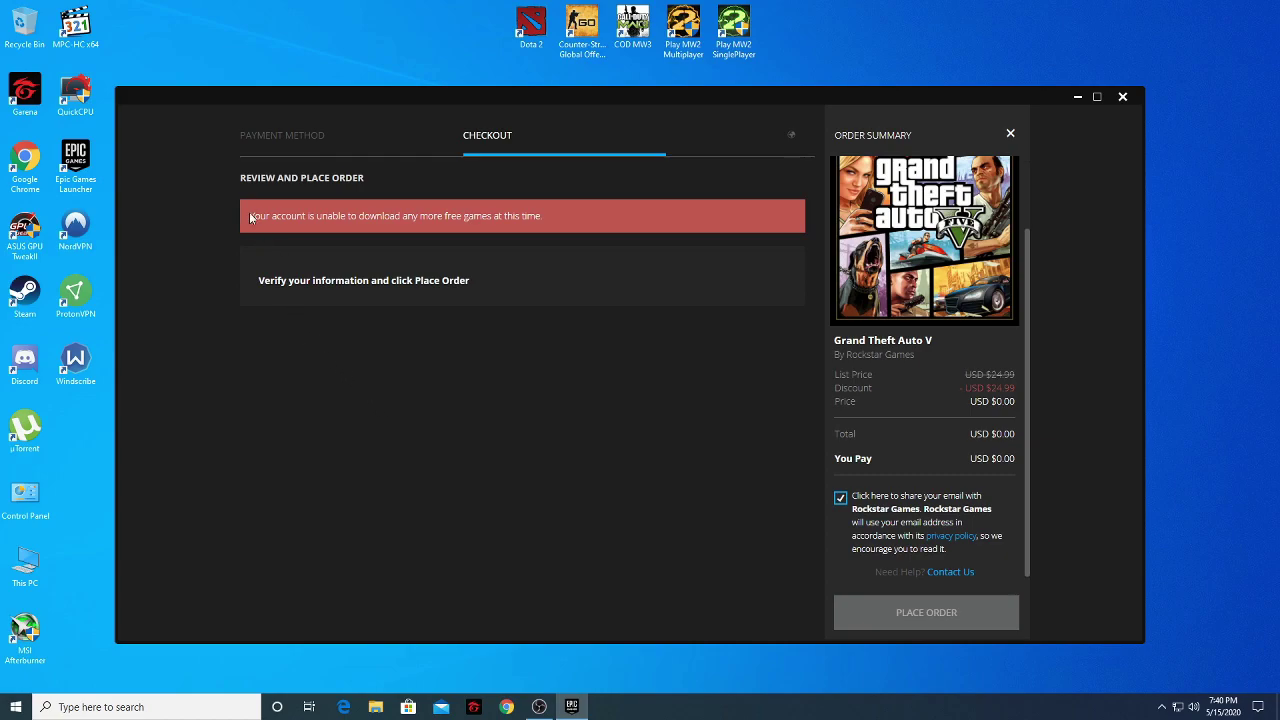
{"action": "left_click_drag", "start_coordinate": [250, 220], "coordinate": [568, 222]}
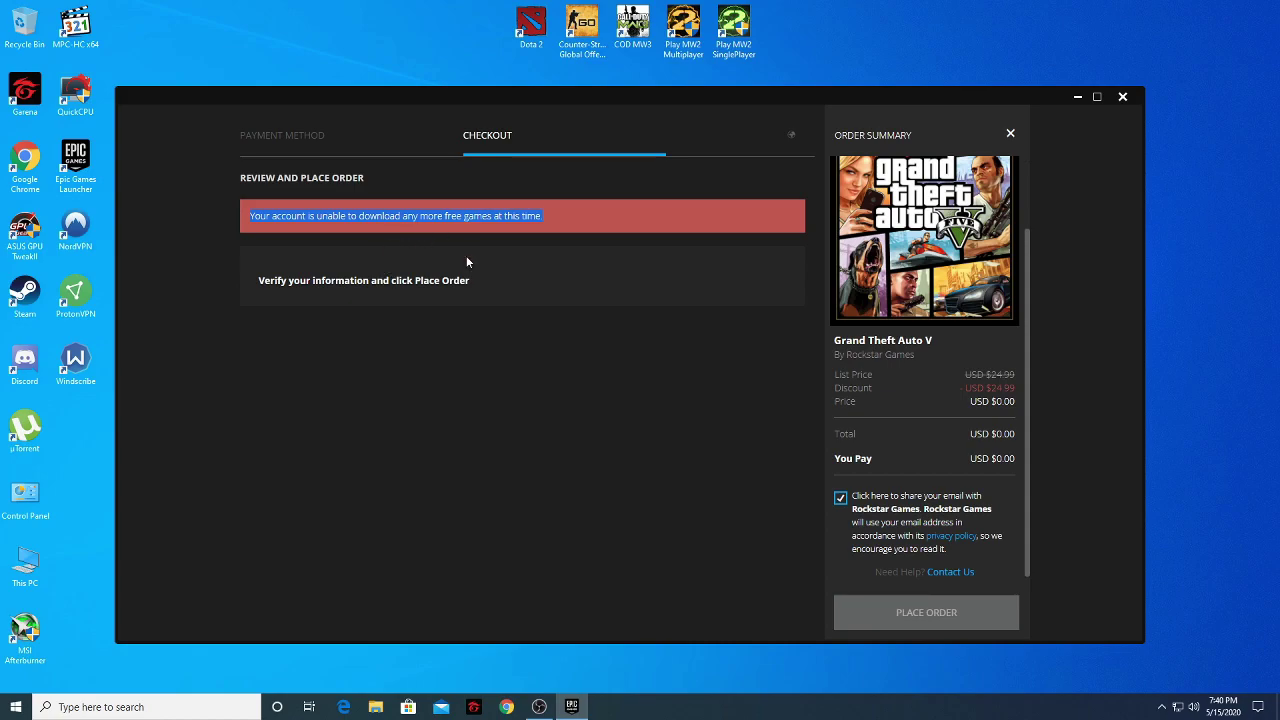
{"action": "left_click", "coordinate": [511, 241]}
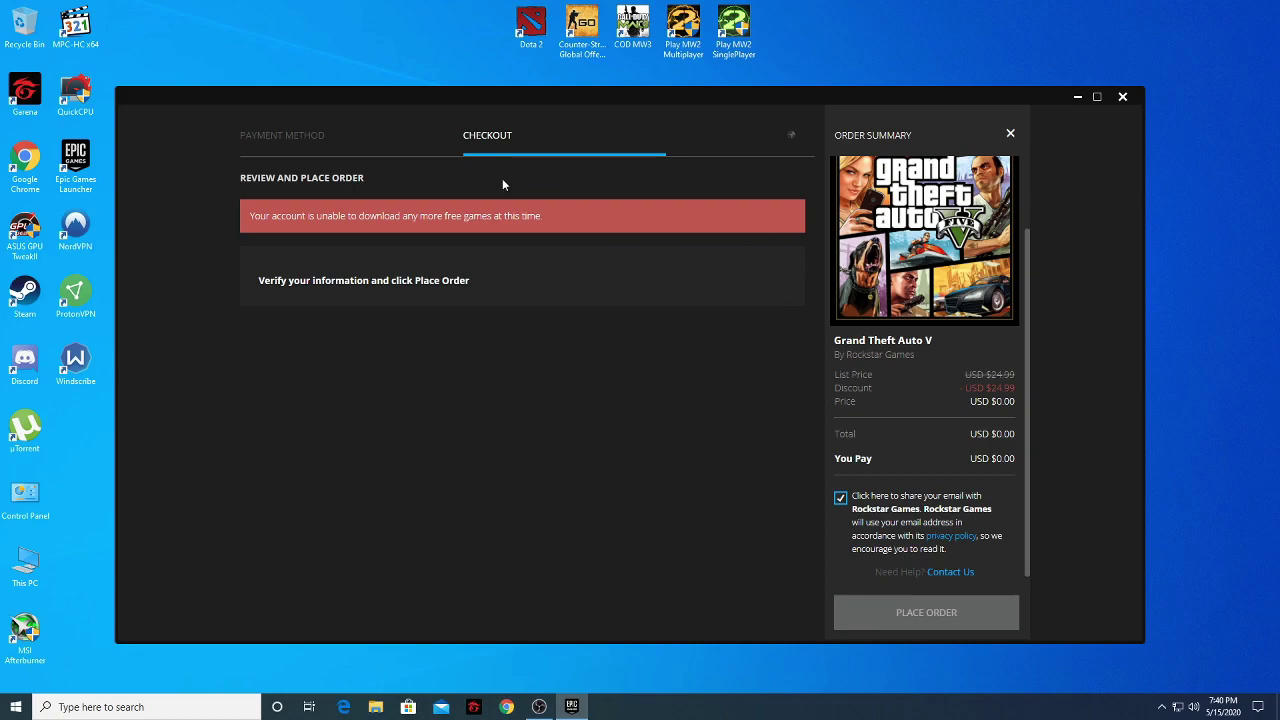
{"action": "mouse_move", "coordinate": [791, 134]}
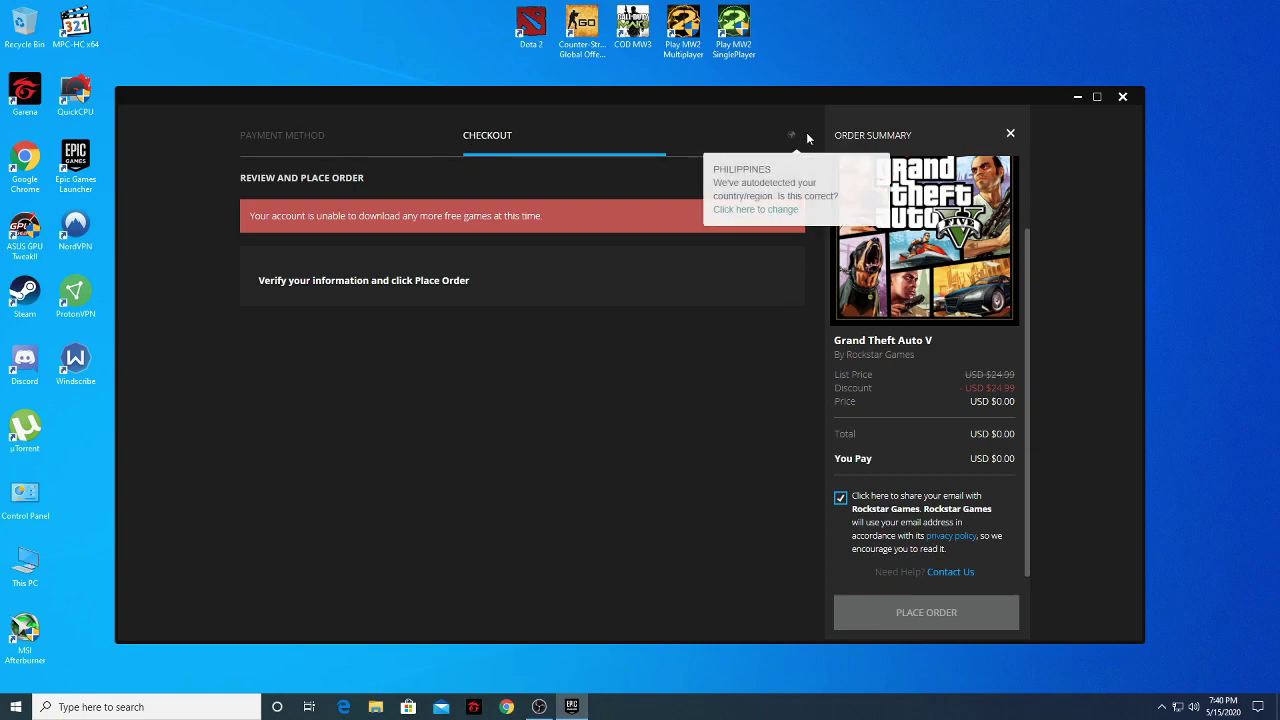
- Close the failed checkout to return to the Grand Theft Auto V store page
{"action": "left_click", "coordinate": [1011, 135]}
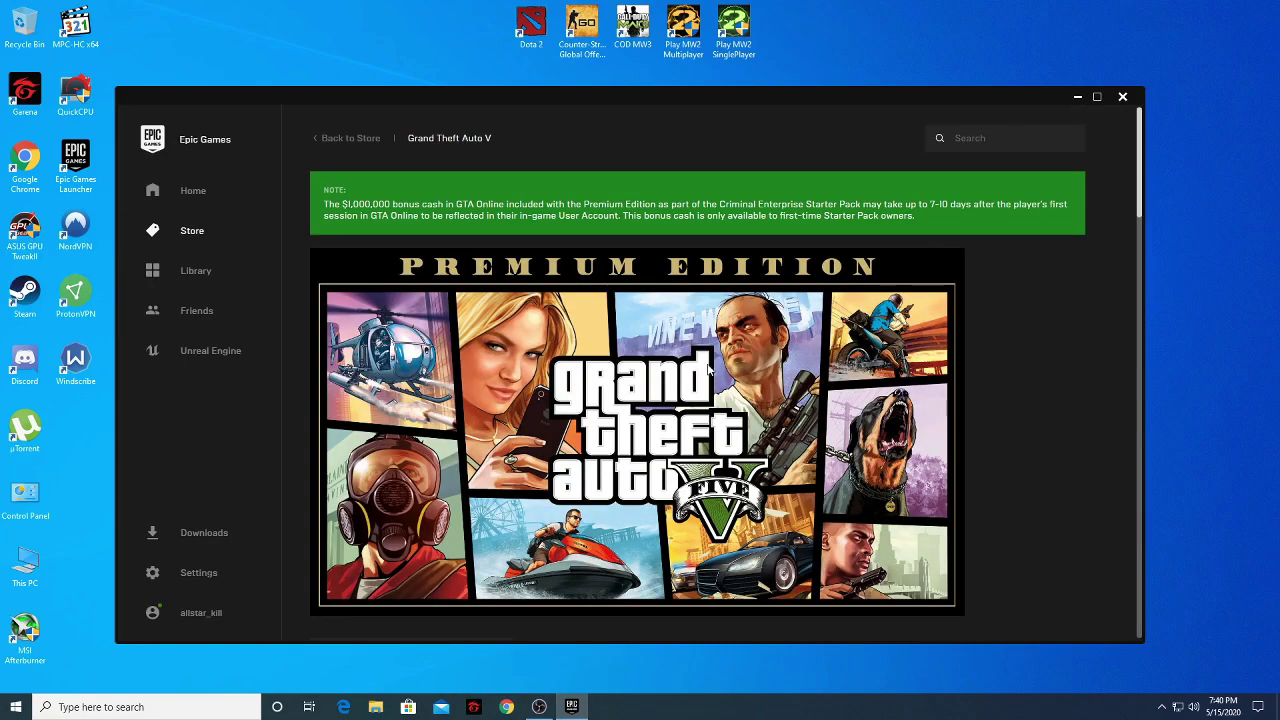
{"action": "scroll", "coordinate": [708, 370], "scroll_direction": "down", "scroll_amount": 3}
{"action": "mouse_move", "coordinate": [625, 94]}
{"action": "left_mouse_down"}
{"action": "mouse_move", "coordinate": [651, 157]}
{"action": "mouse_move", "coordinate": [630, 118]}
{"action": "left_mouse_up"}
{"action": "right_click", "coordinate": [569, 63]}
{"action": "left_click", "coordinate": [600, 102]}
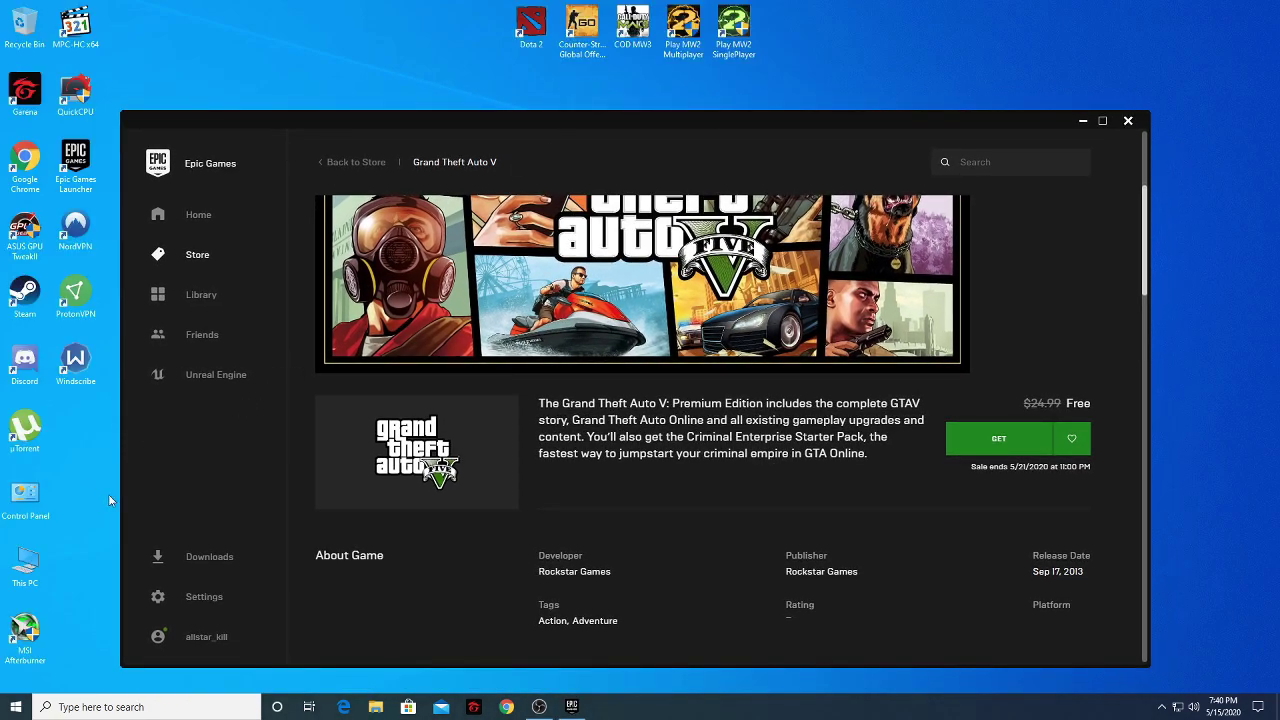
{"action": "left_click_drag", "start_coordinate": [612, 120], "coordinate": [618, 120]}
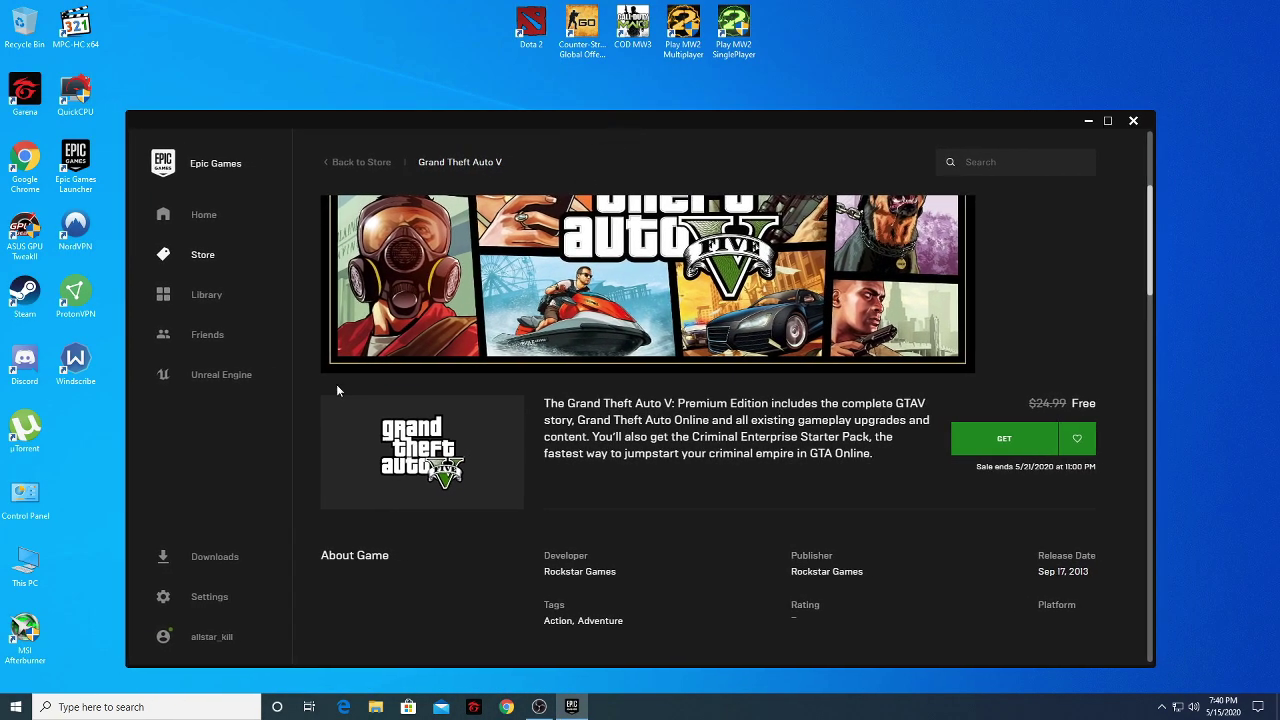
- Launch Windscribe VPN from the desktop, then bring the launcher back to the front
{"action": "right_click", "coordinate": [85, 454]}
{"action": "left_click", "coordinate": [110, 493]}
{"action": "left_click", "coordinate": [76, 366]}
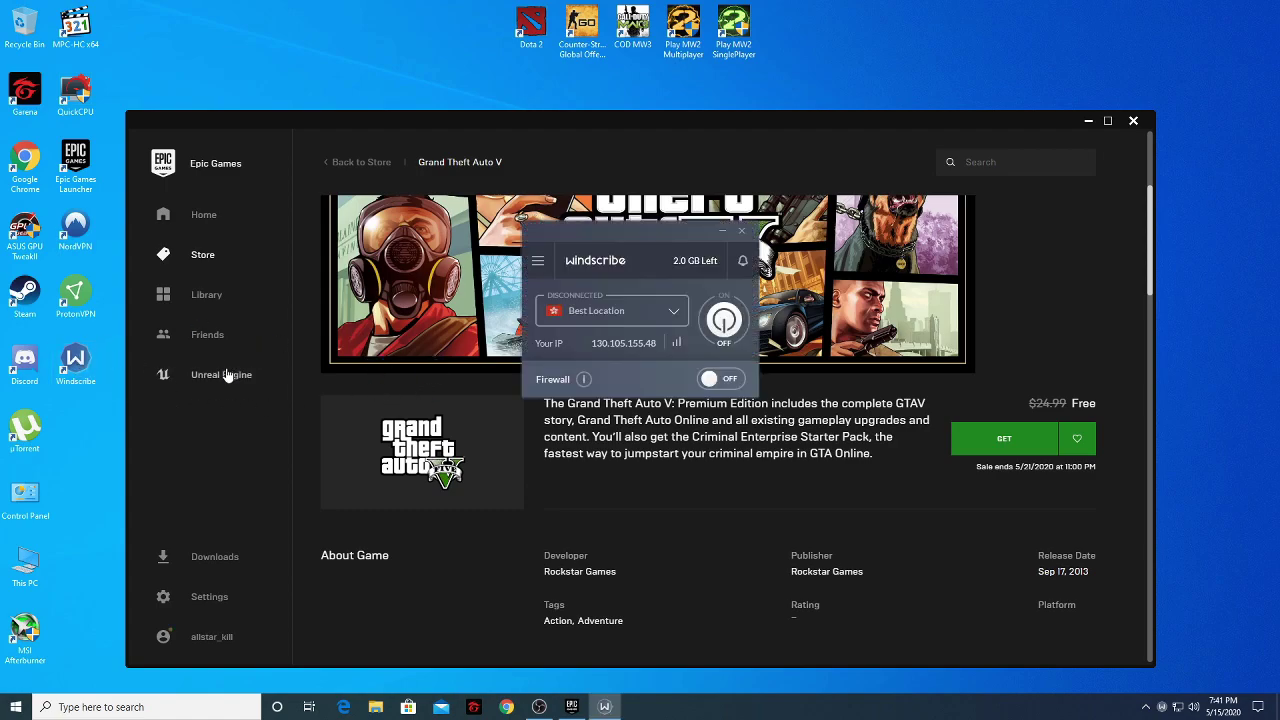
{"action": "left_click", "coordinate": [926, 127]}
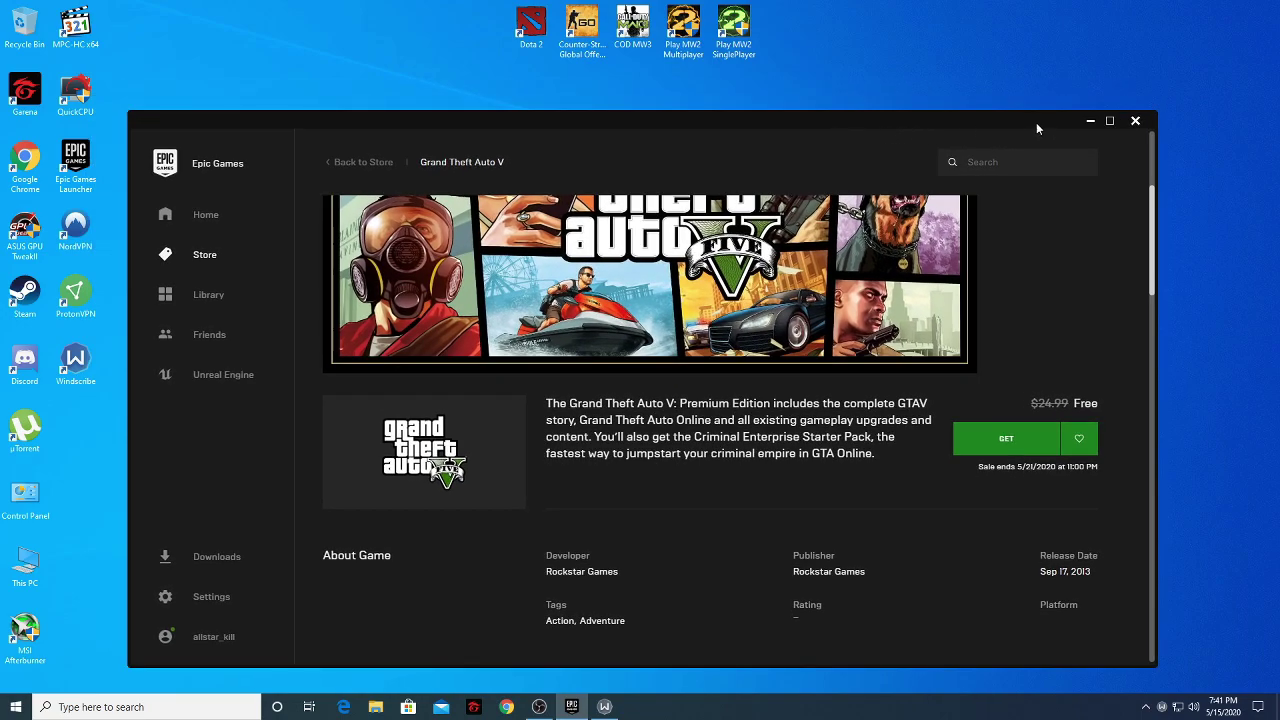
- Quit Epic Games Launcher completely, including its background tray process
{"action": "left_click", "coordinate": [1135, 120]}
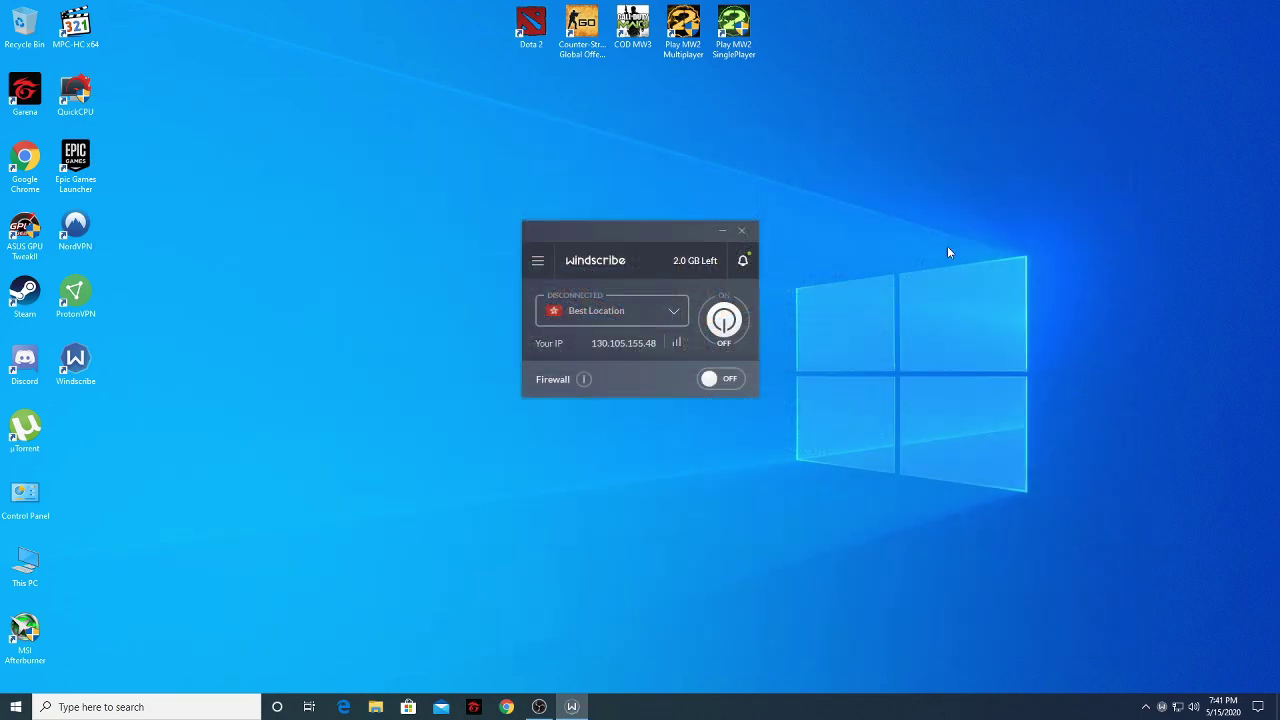
{"action": "left_click", "coordinate": [1145, 707]}
{"action": "right_click", "coordinate": [1162, 680]}
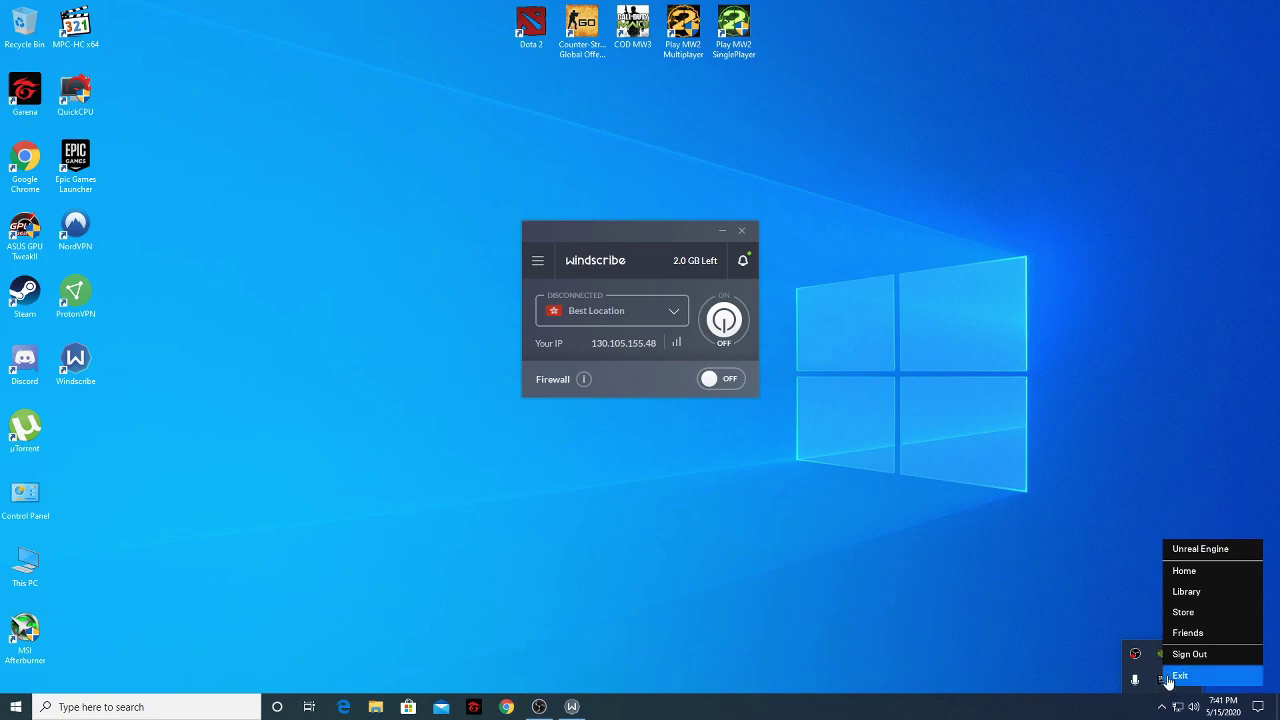
{"action": "left_click", "coordinate": [1168, 679]}
{"action": "right_click", "coordinate": [450, 473]}
{"action": "left_click", "coordinate": [486, 514]}
- Connect Windscribe to Best Location, then select the Epic Games Launcher desktop shortcut
{"action": "left_click_drag", "start_coordinate": [603, 238], "coordinate": [289, 256]}
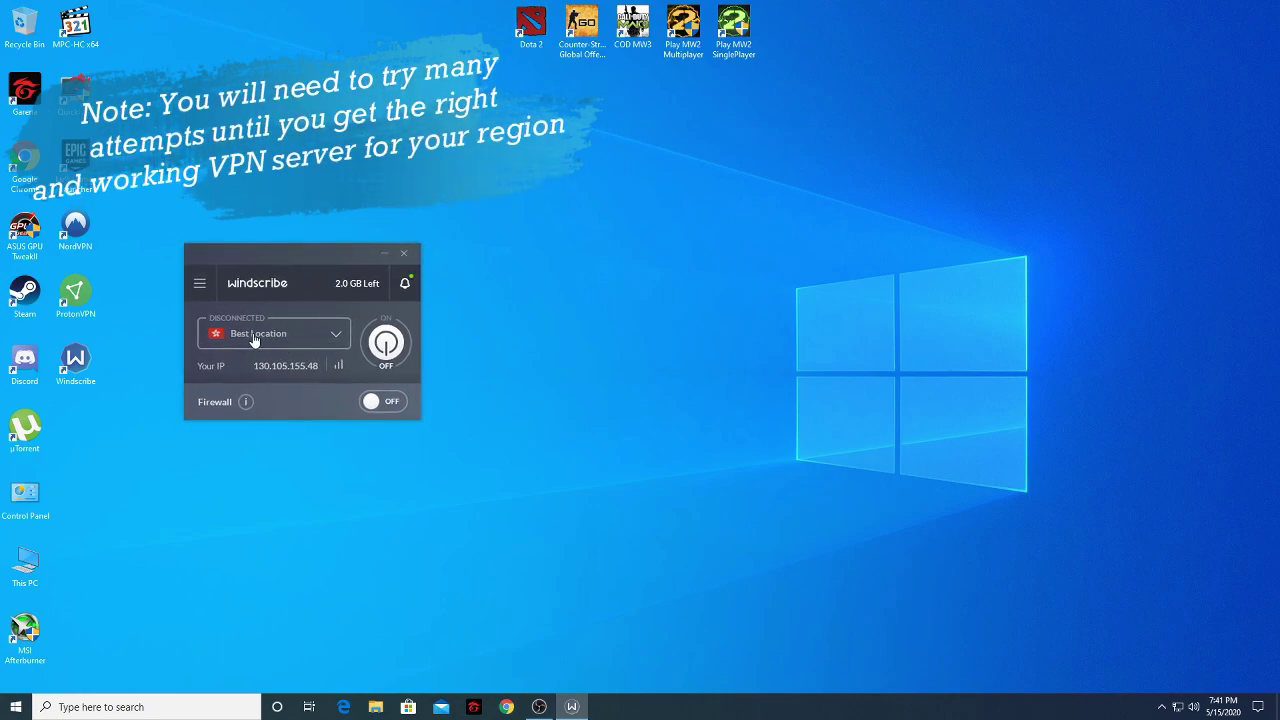
{"action": "left_click", "coordinate": [334, 338]}
{"action": "left_click", "coordinate": [334, 338]}
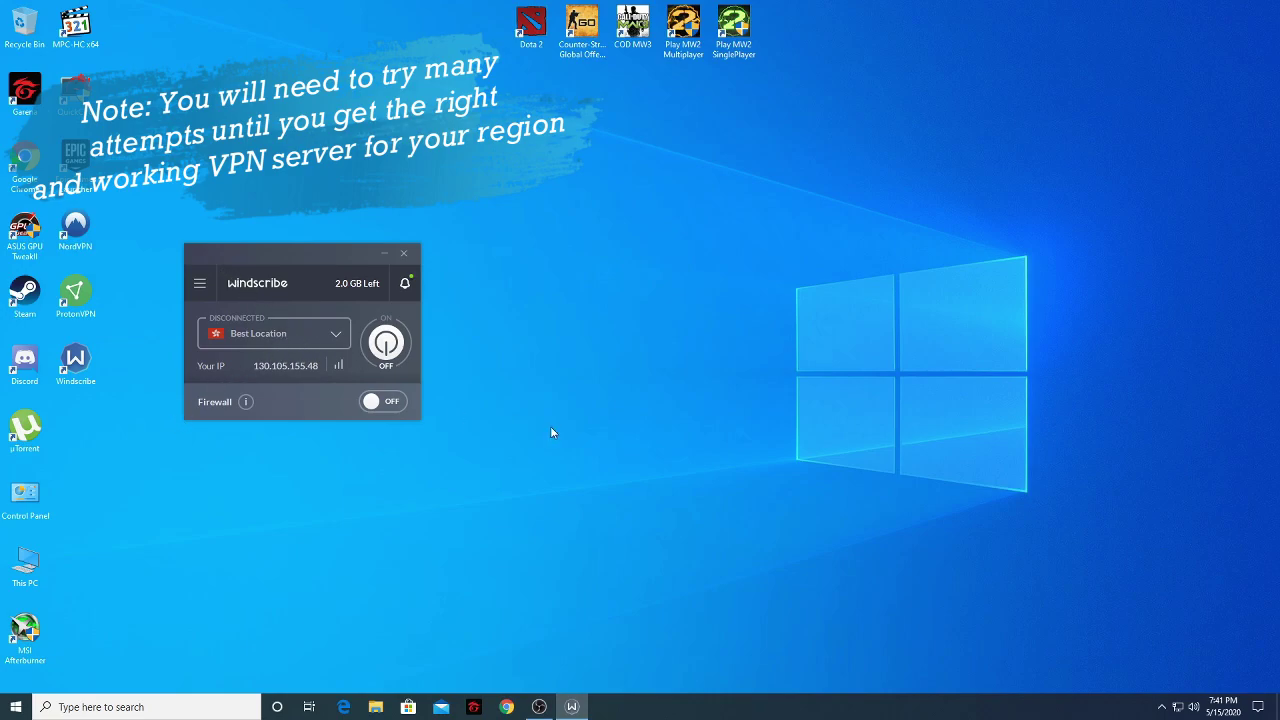
{"action": "left_click", "coordinate": [413, 354]}
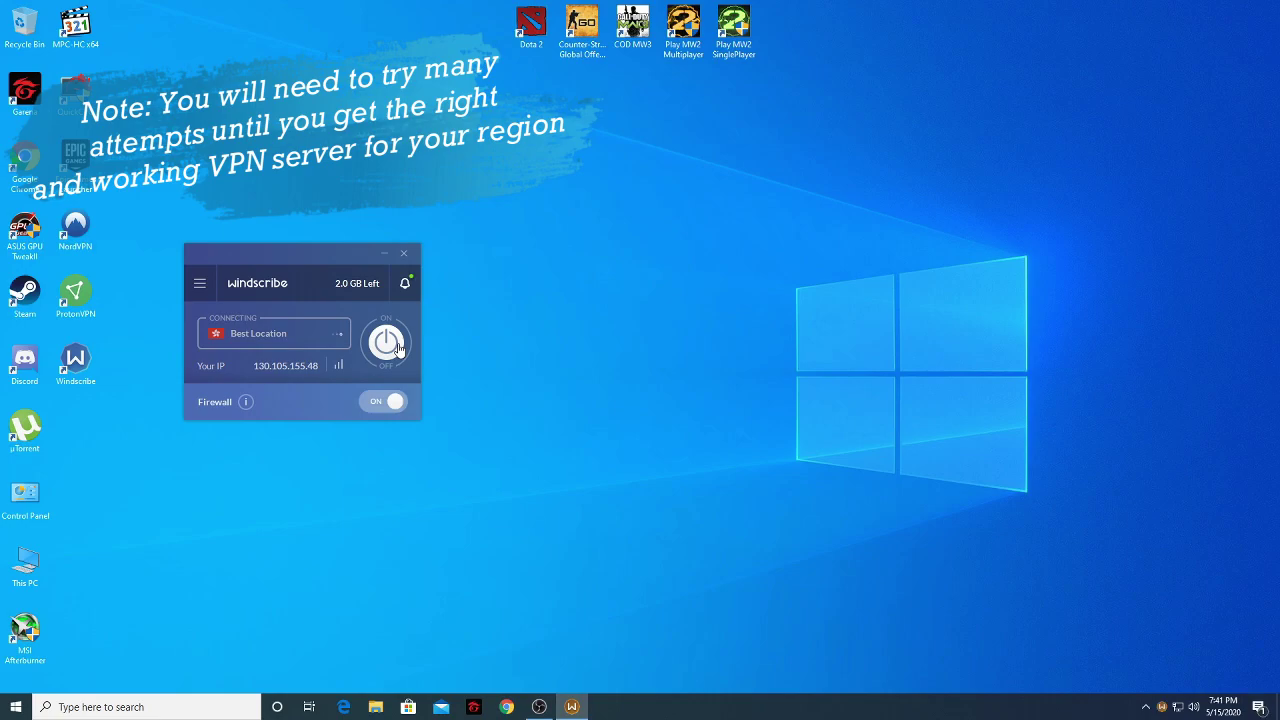
{"action": "left_click", "coordinate": [1188, 595]}
{"action": "left_click_drag", "start_coordinate": [328, 260], "coordinate": [262, 246]}
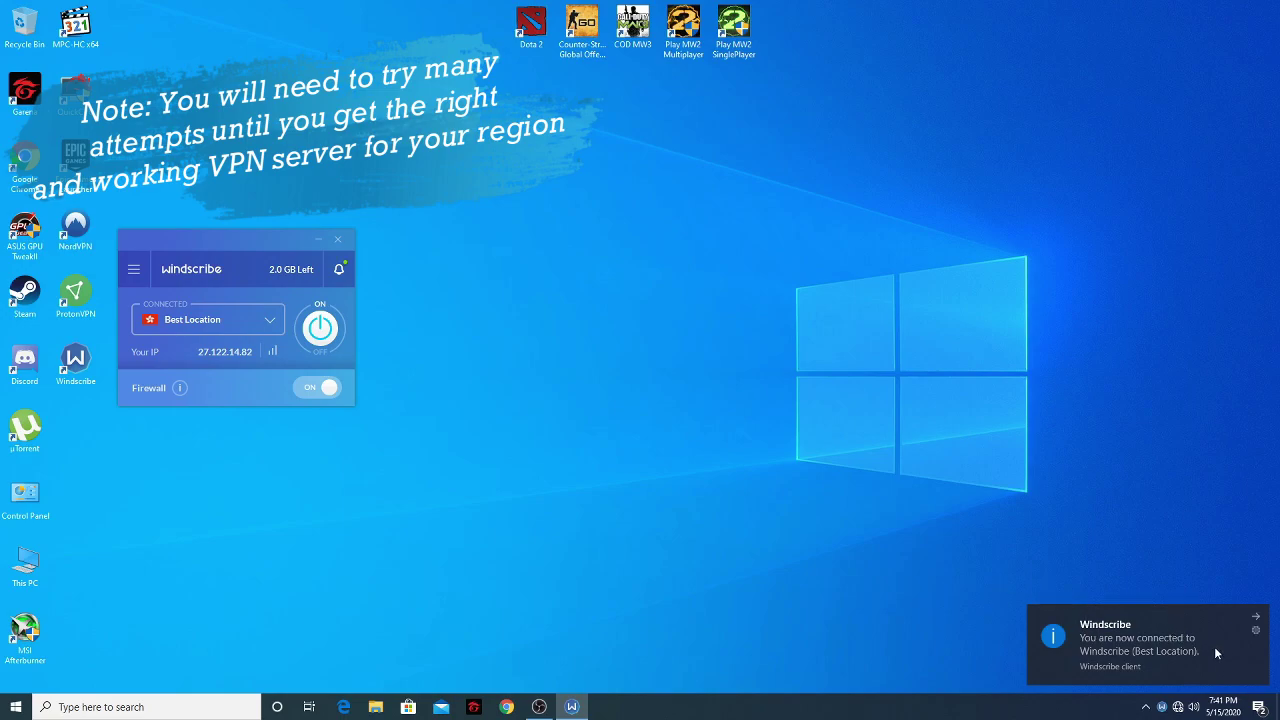
{"action": "left_click_drag", "start_coordinate": [406, 418], "coordinate": [552, 462]}
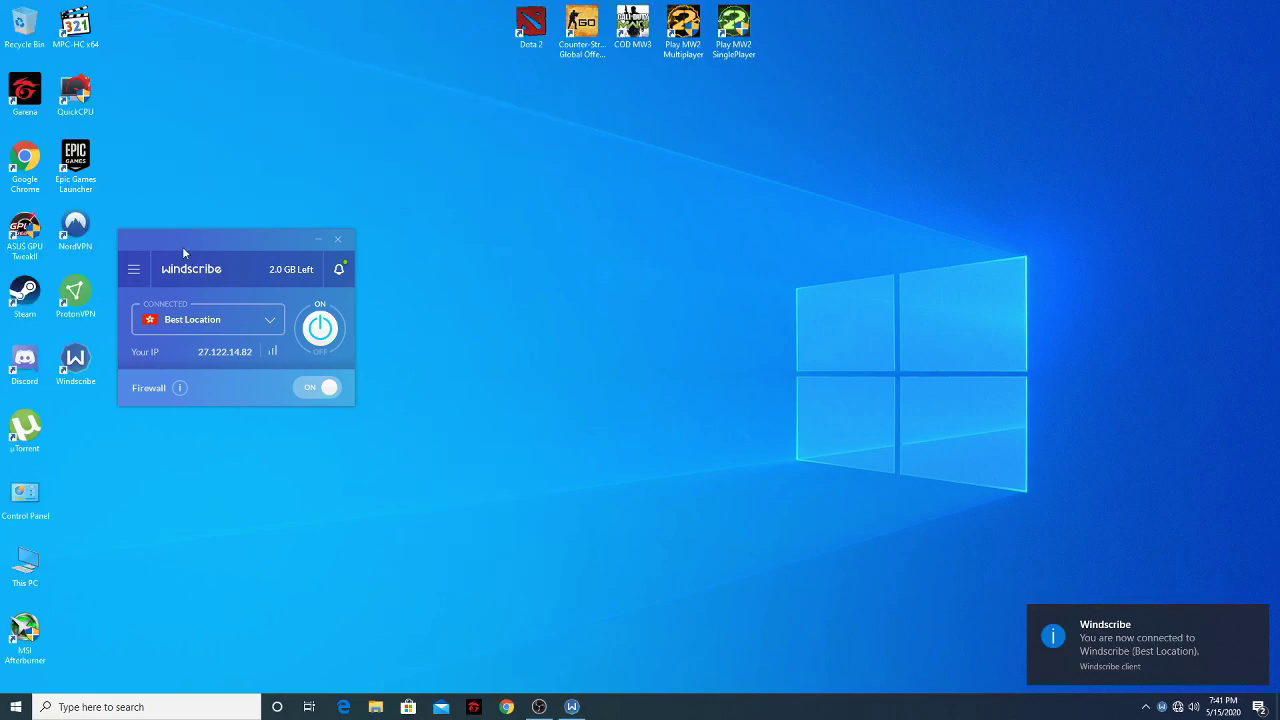
{"action": "left_click", "coordinate": [77, 165]}
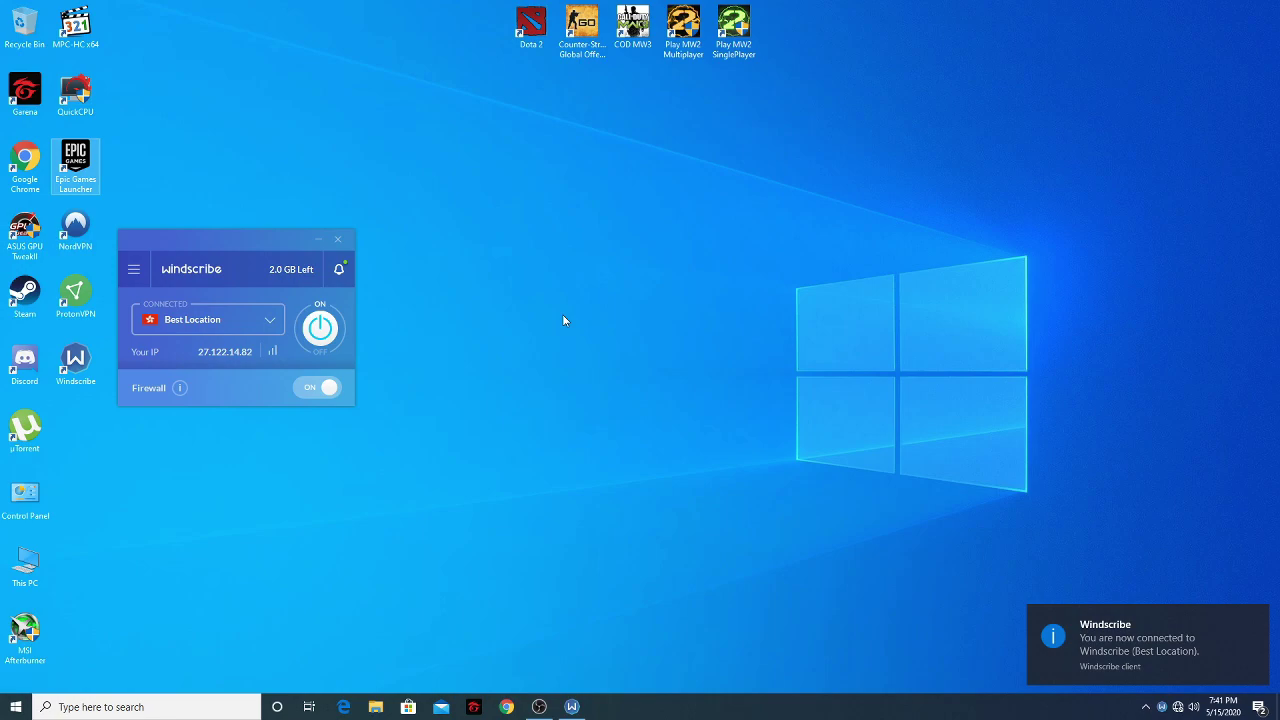
- Relaunch Epic Games Launcher and scroll the Store to the Free Games section
{"action": "key", "text": "Return"}
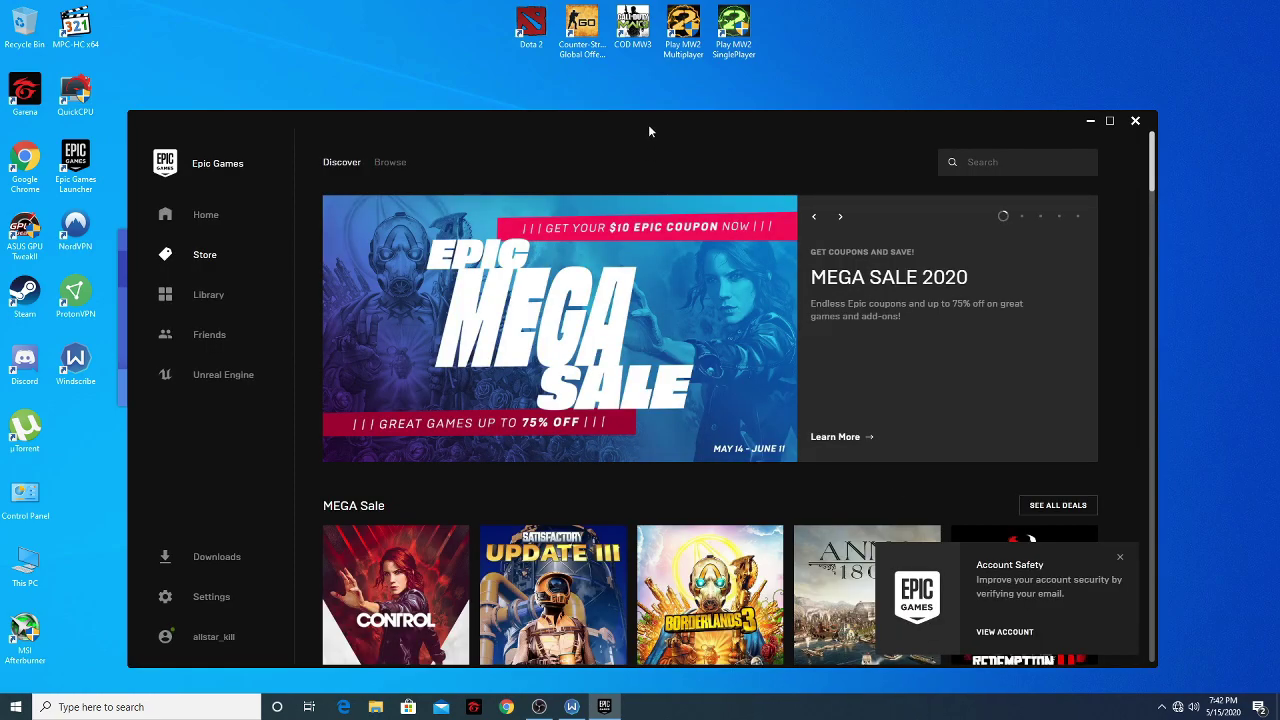
{"action": "left_click_drag", "start_coordinate": [648, 131], "coordinate": [650, 97]}
{"action": "scroll", "coordinate": [598, 378], "scroll_direction": "down", "scroll_amount": 3}
{"action": "scroll", "coordinate": [598, 378], "scroll_direction": "down", "scroll_amount": 2}
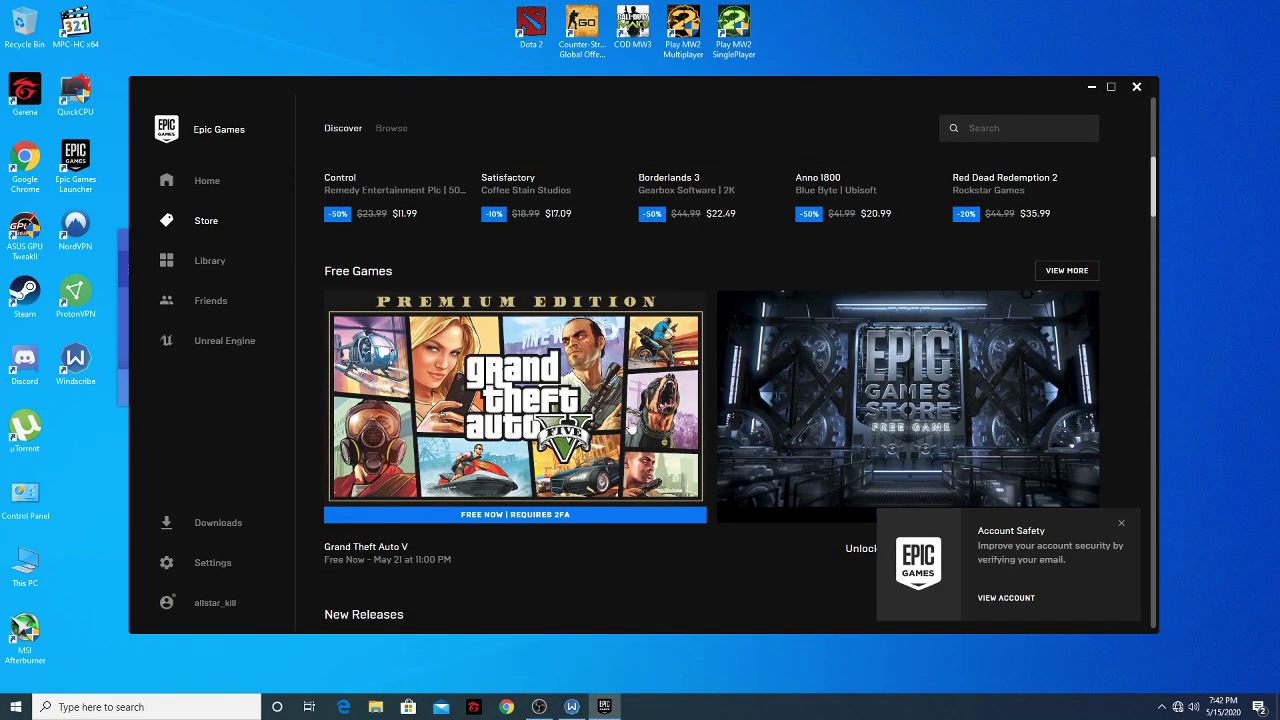
- Open the free GTA V offer, dismissing the Account Safety notice and 18+ age check
{"action": "left_click", "coordinate": [556, 428]}
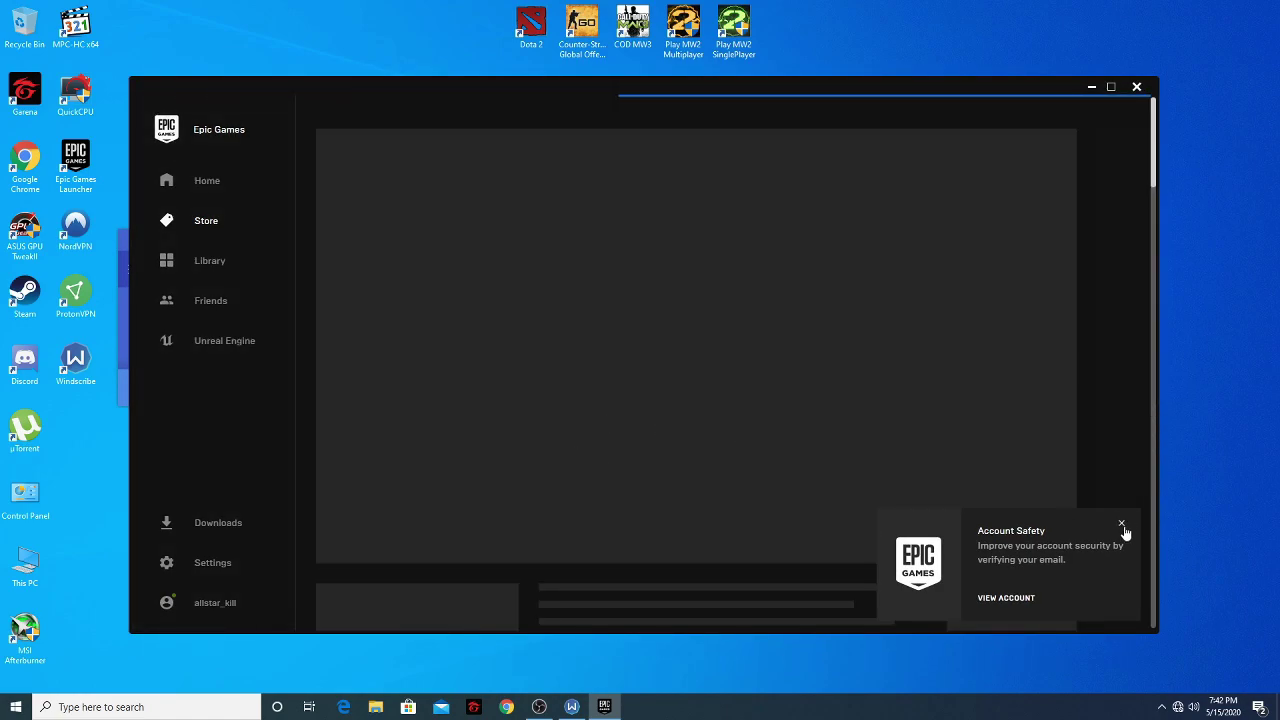
{"action": "left_click", "coordinate": [1121, 525]}
{"action": "left_click", "coordinate": [721, 424]}
{"action": "scroll", "coordinate": [793, 454], "scroll_direction": "down", "scroll_amount": 5}
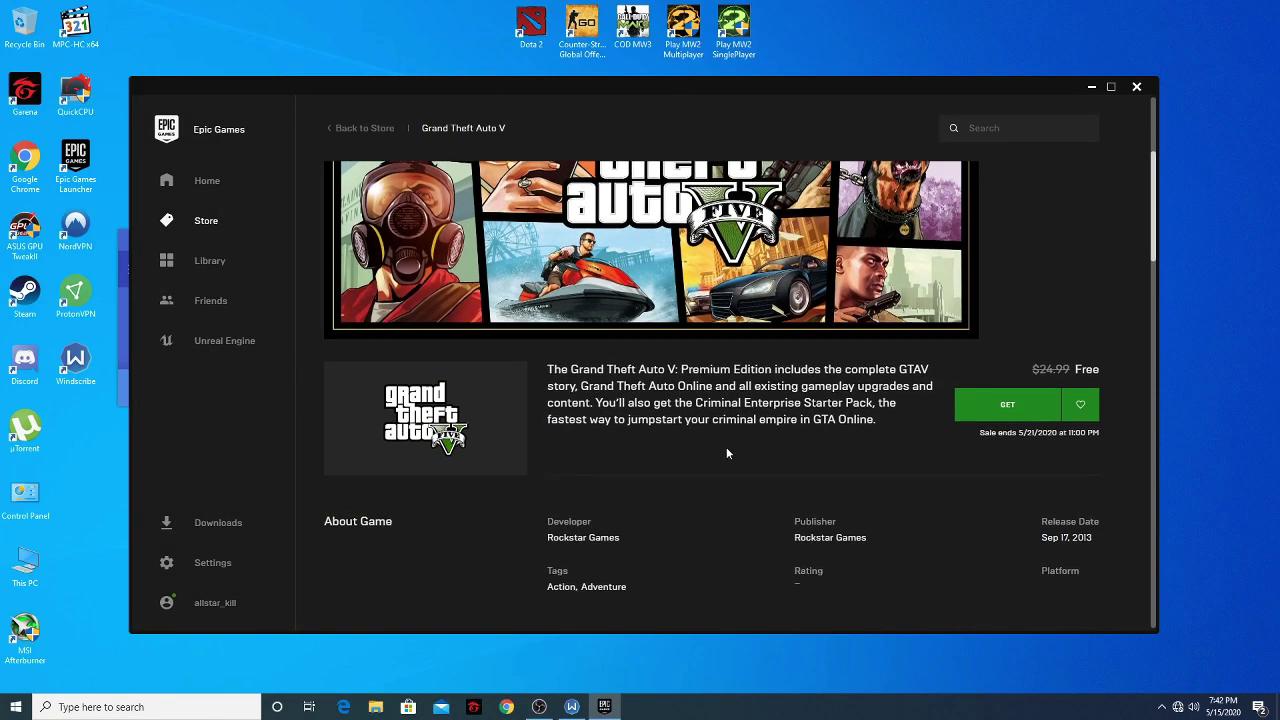
- Claim GTA V and place the free order, which fails with the free-games error again
{"action": "left_click", "coordinate": [1007, 404]}
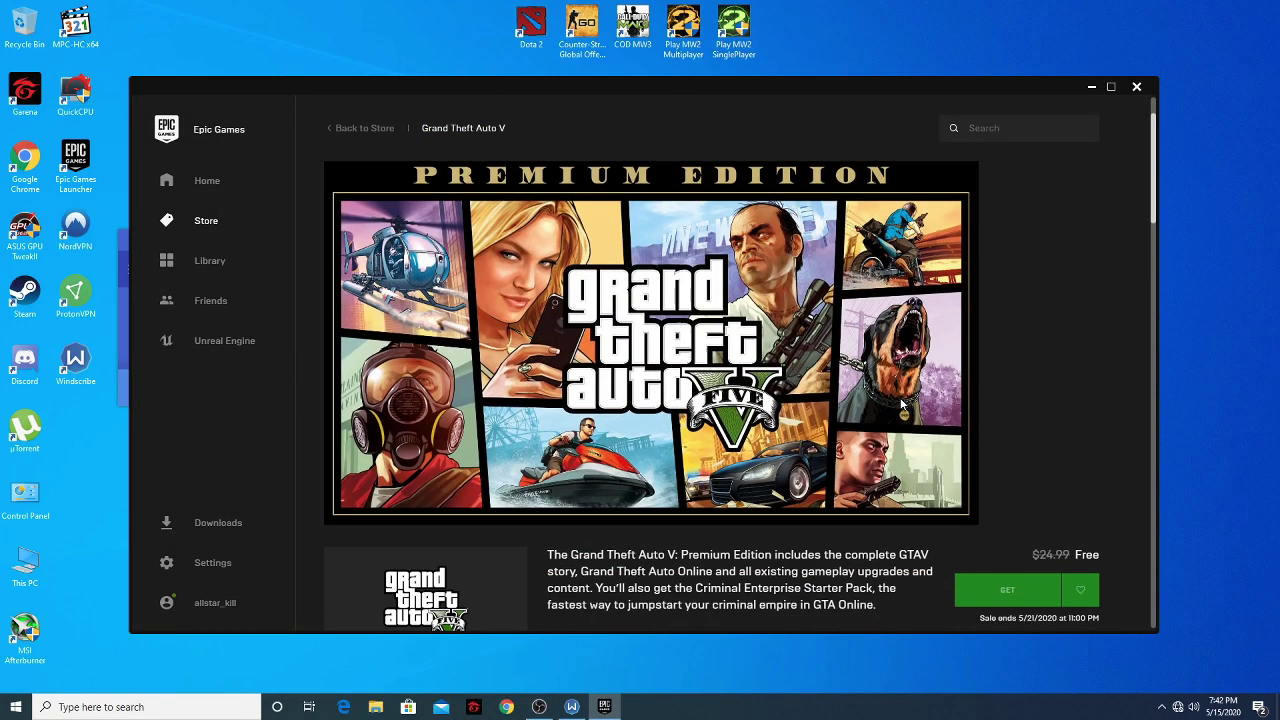
{"action": "scroll", "coordinate": [980, 461], "scroll_direction": "down", "scroll_amount": 1}
{"action": "left_click", "coordinate": [981, 464]}
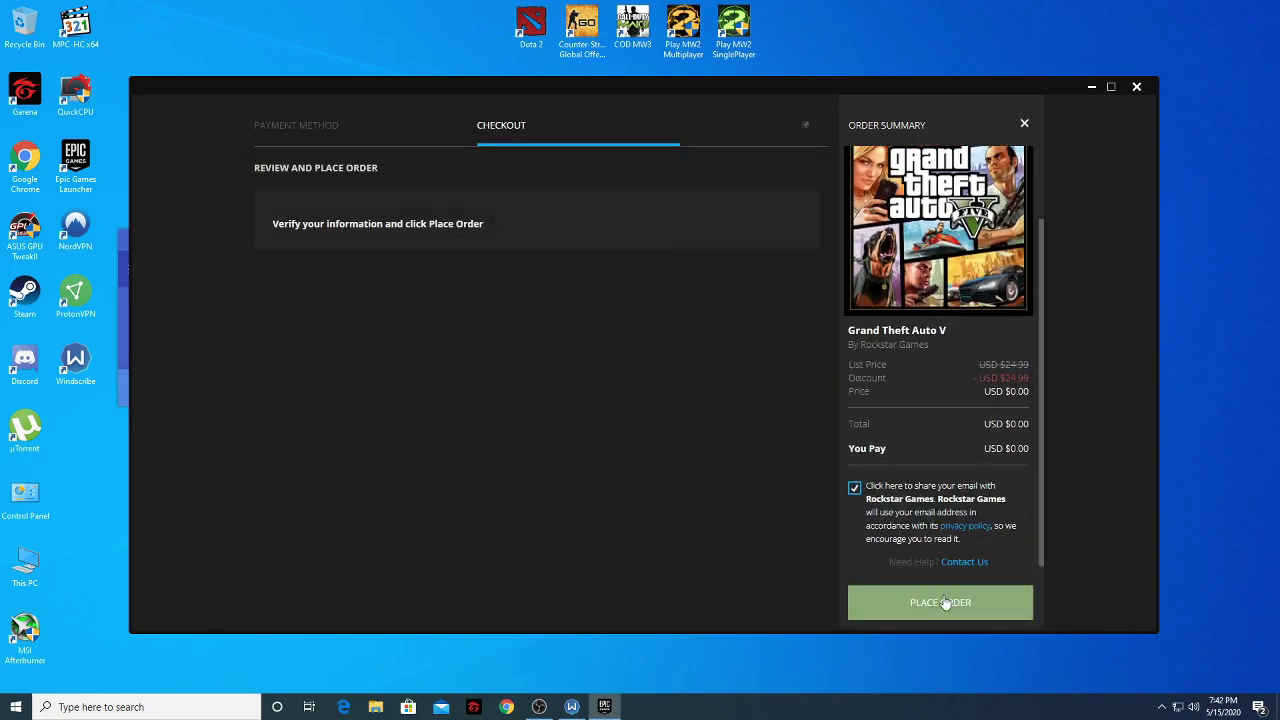
{"action": "left_click", "coordinate": [943, 605]}
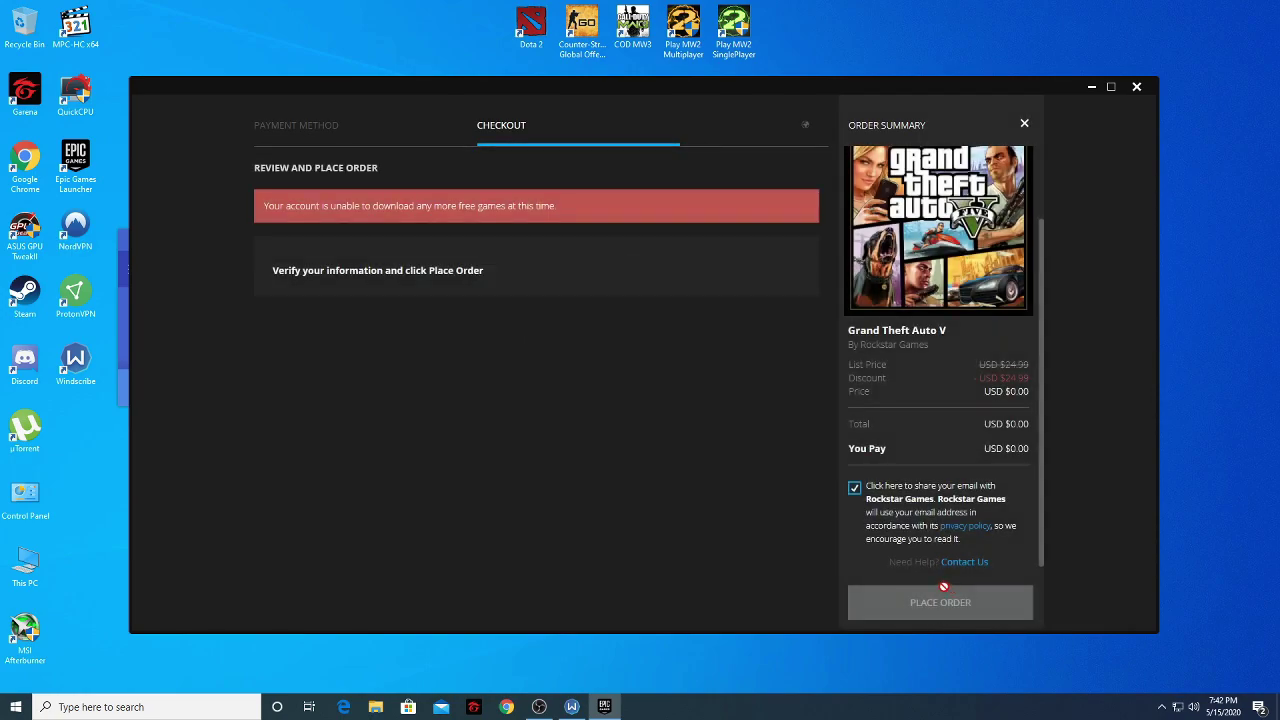
{"action": "left_click_drag", "start_coordinate": [267, 207], "coordinate": [582, 232]}
{"action": "left_click", "coordinate": [583, 227]}
- Close the checkout and the launcher window, then show the hidden tray icons
{"action": "left_click", "coordinate": [1024, 123]}
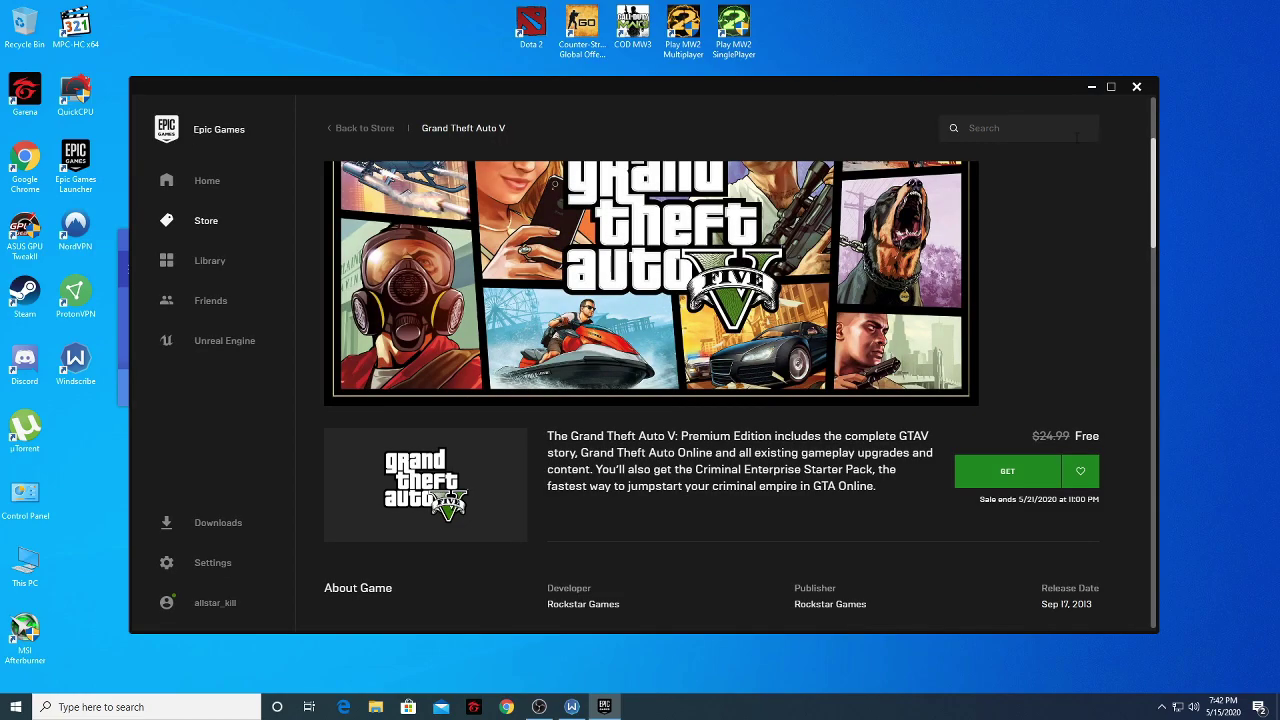
{"action": "left_click", "coordinate": [1135, 89]}
{"action": "left_click", "coordinate": [1162, 707]}
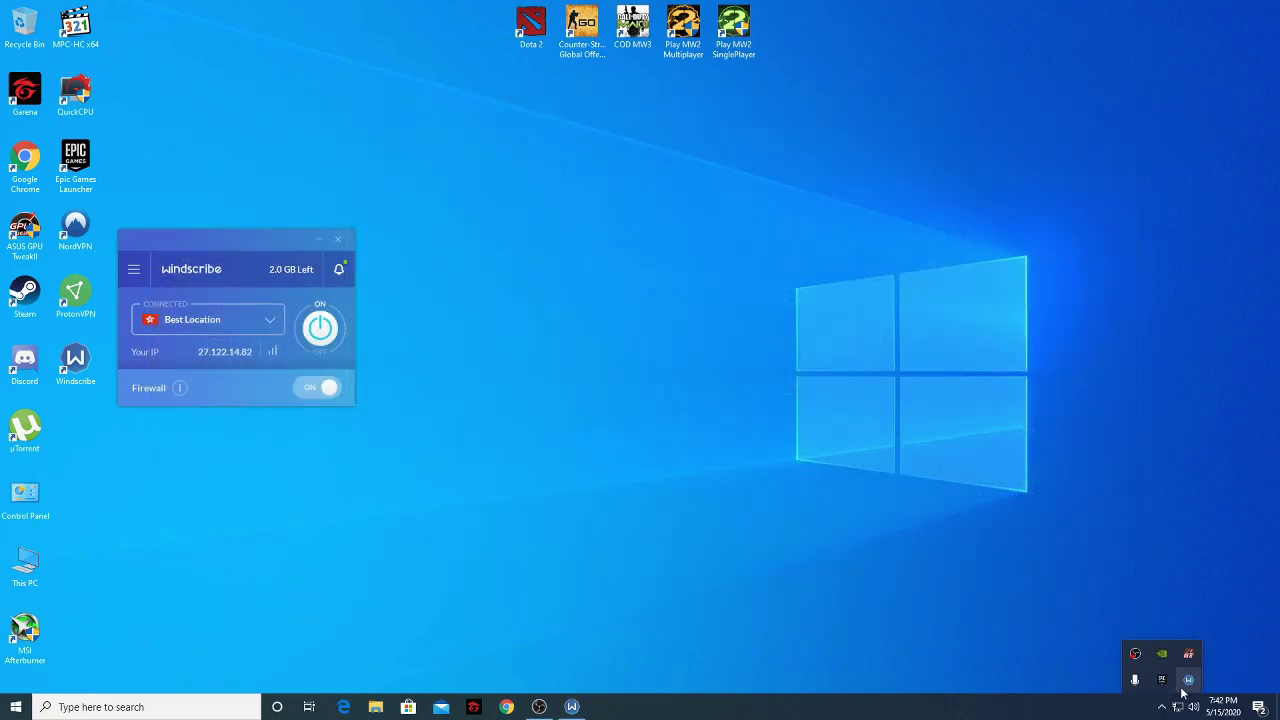
- Exit Epic Games Launcher from its tray menu and refresh the desktop
{"action": "right_click", "coordinate": [1170, 690]}
{"action": "left_click", "coordinate": [1177, 674]}
{"action": "right_click", "coordinate": [494, 333]}
{"action": "left_click", "coordinate": [521, 367]}
- Disconnect Windscribe from Best Location and choose the Canada East server
{"action": "left_click", "coordinate": [320, 330]}
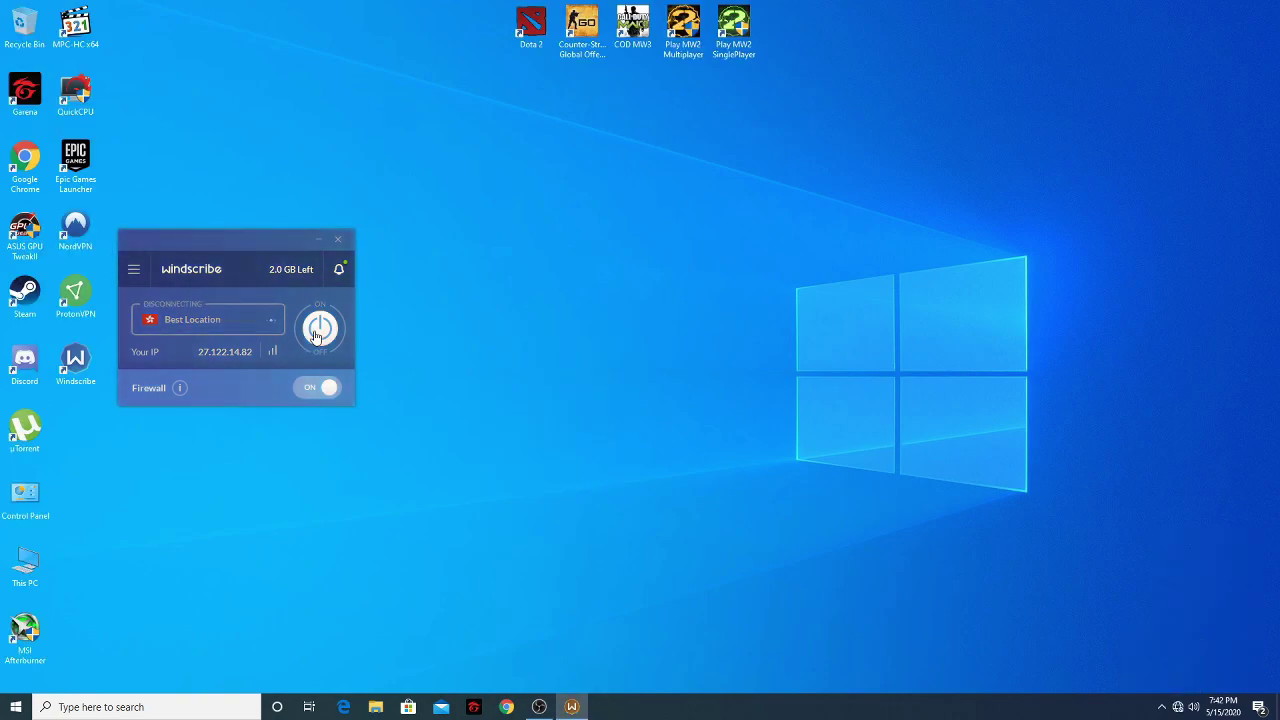
{"action": "left_click_drag", "start_coordinate": [259, 240], "coordinate": [314, 235]}
{"action": "left_click", "coordinate": [325, 315]}
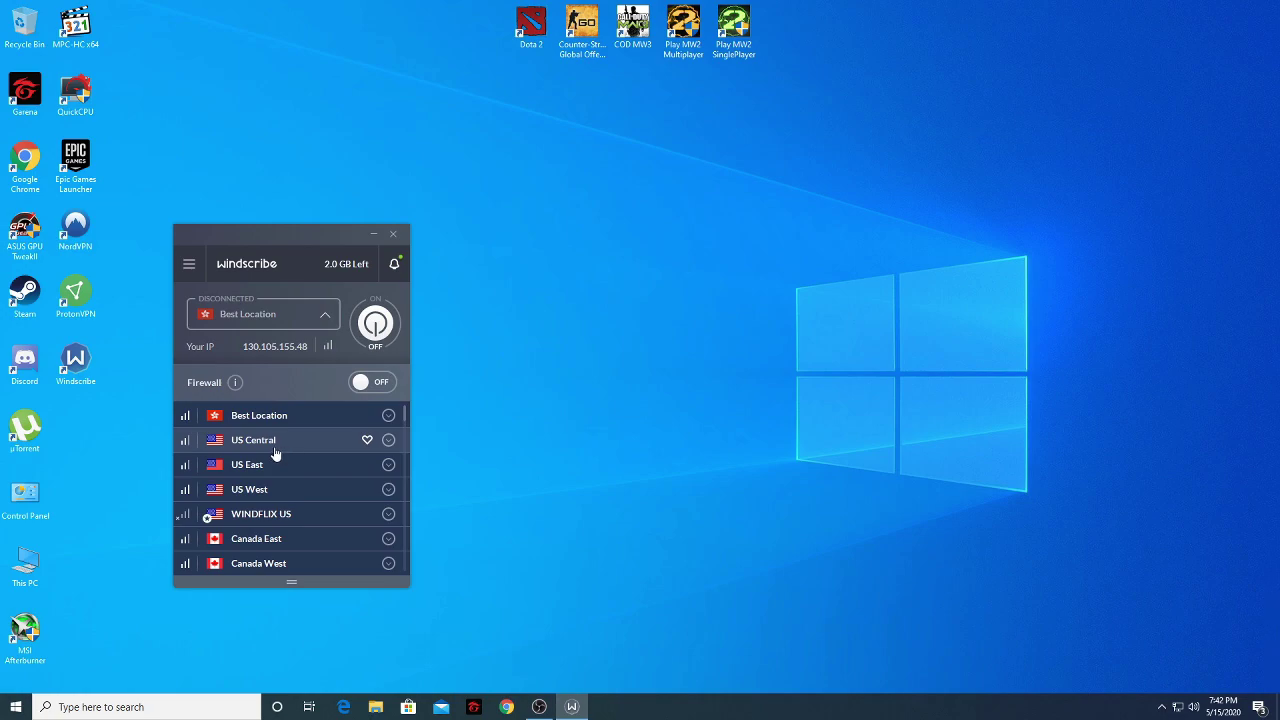
{"action": "left_click", "coordinate": [282, 448]}
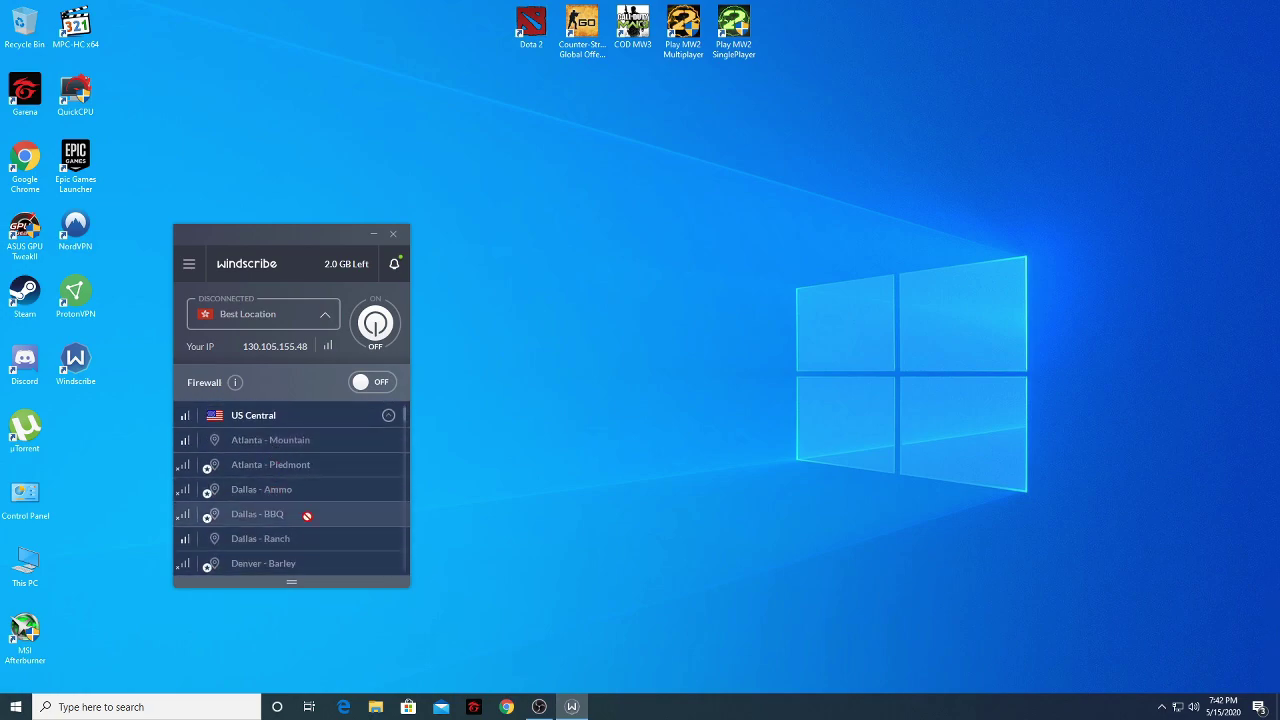
{"action": "scroll", "coordinate": [282, 448], "scroll_direction": "down", "scroll_amount": 5}
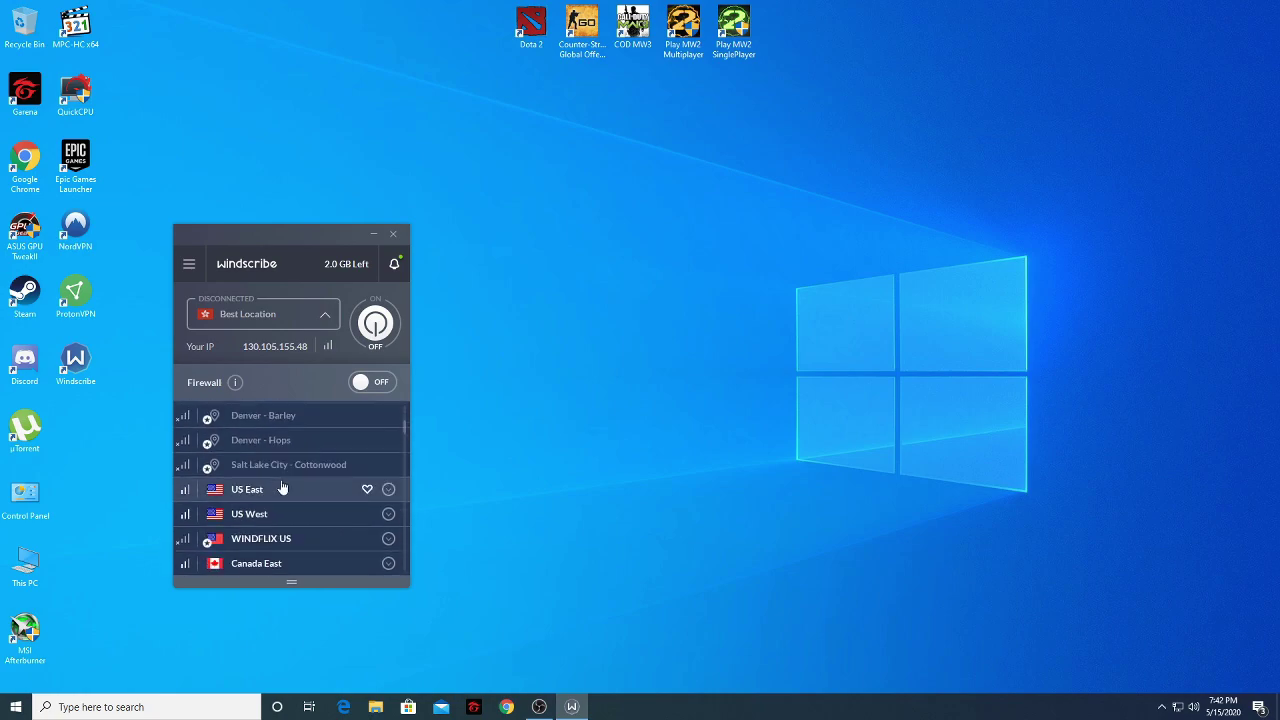
{"action": "scroll", "coordinate": [290, 505], "scroll_direction": "down", "scroll_amount": 1}
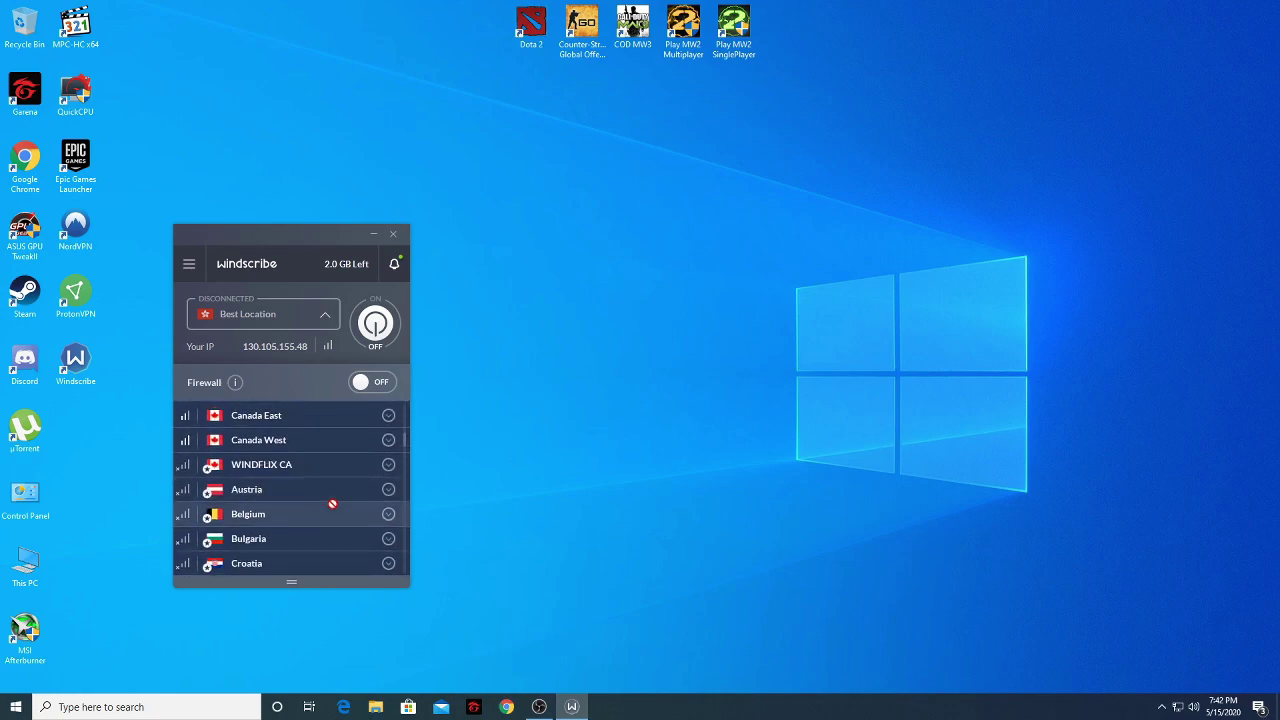
{"action": "scroll", "coordinate": [310, 515], "scroll_direction": "down", "scroll_amount": 1}
{"action": "scroll", "coordinate": [312, 522], "scroll_direction": "up", "scroll_amount": 3}
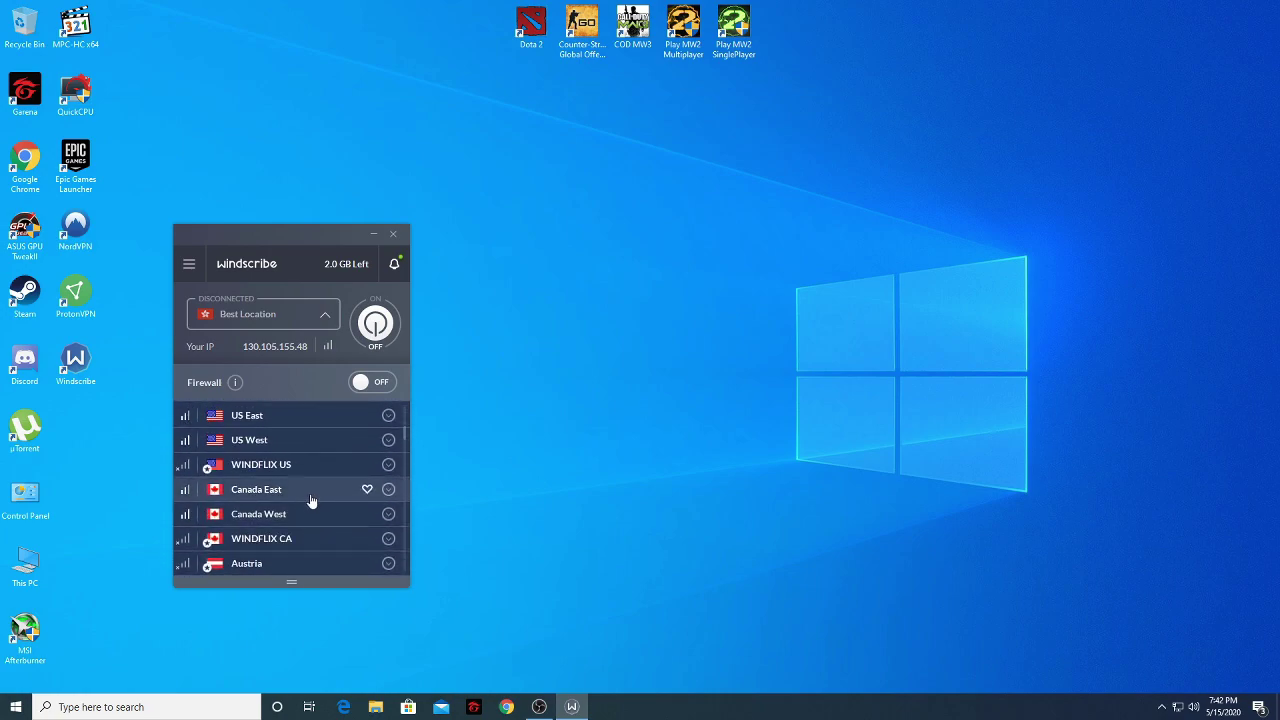
{"action": "left_click", "coordinate": [310, 495]}
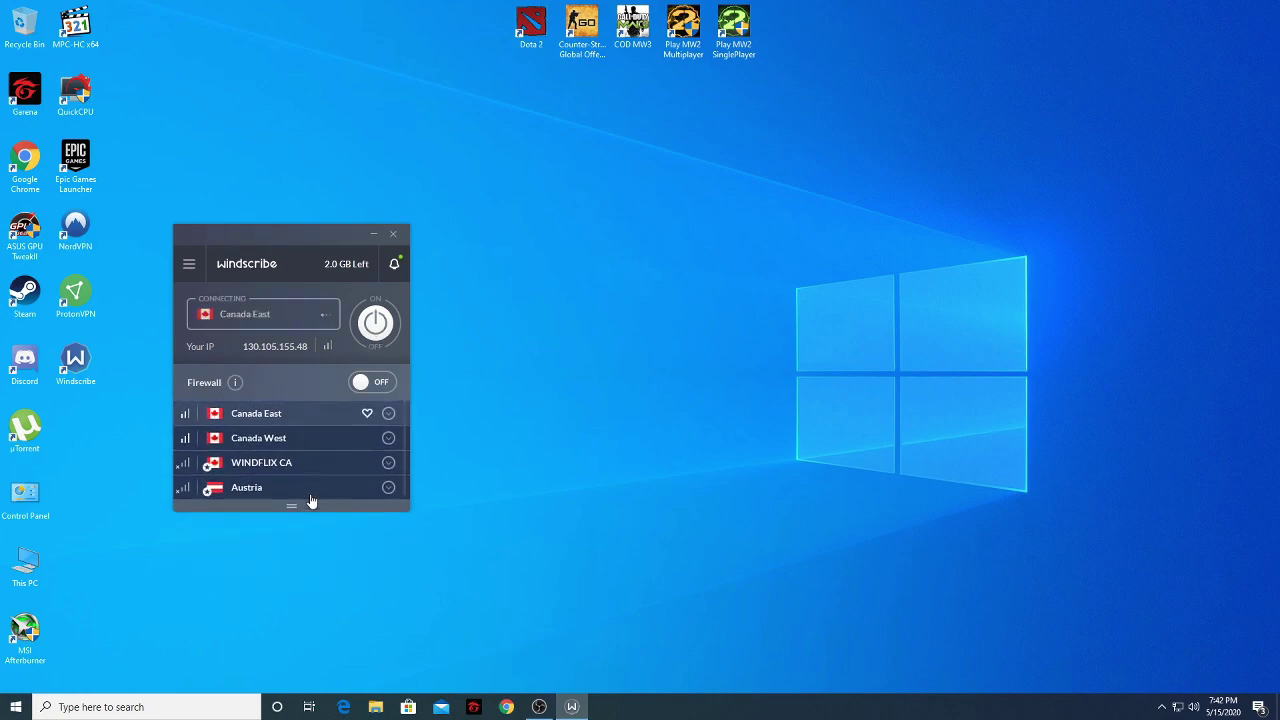
- Cancel the pending attempt and reconnect Windscribe to Canada East
{"action": "left_click", "coordinate": [374, 336]}
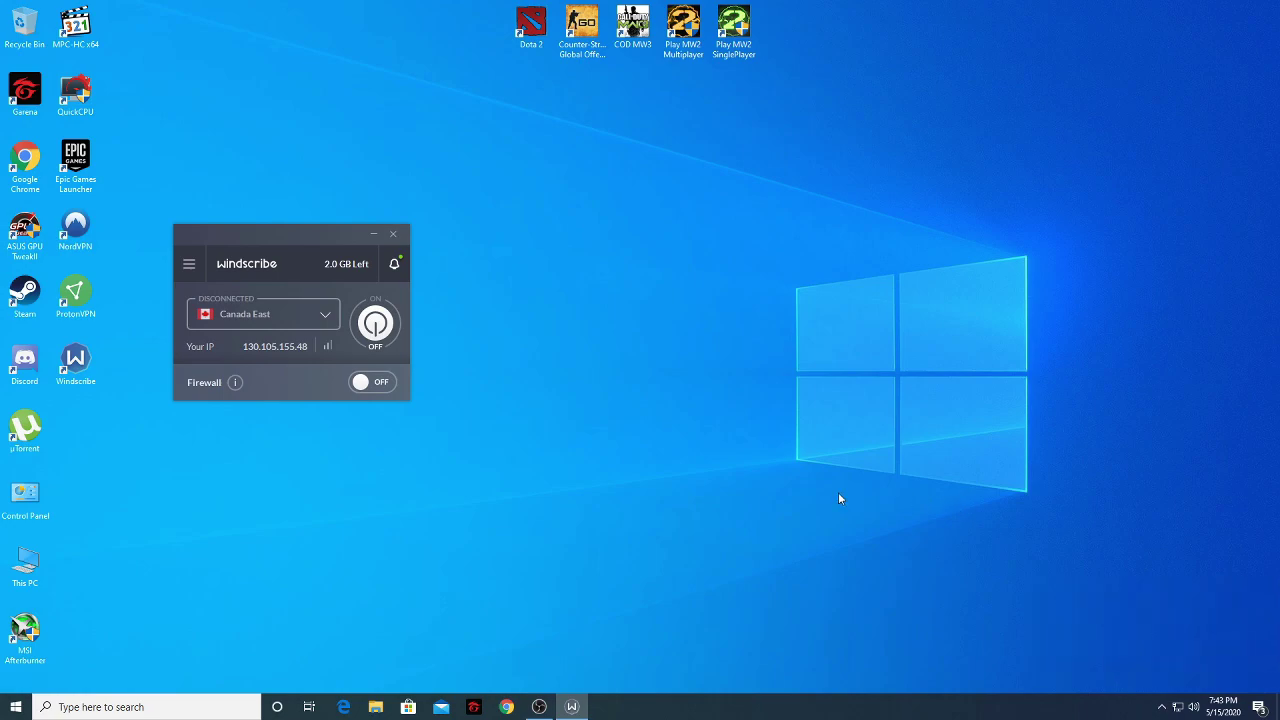
{"action": "right_click", "coordinate": [595, 412]}
{"action": "left_click", "coordinate": [614, 443]}
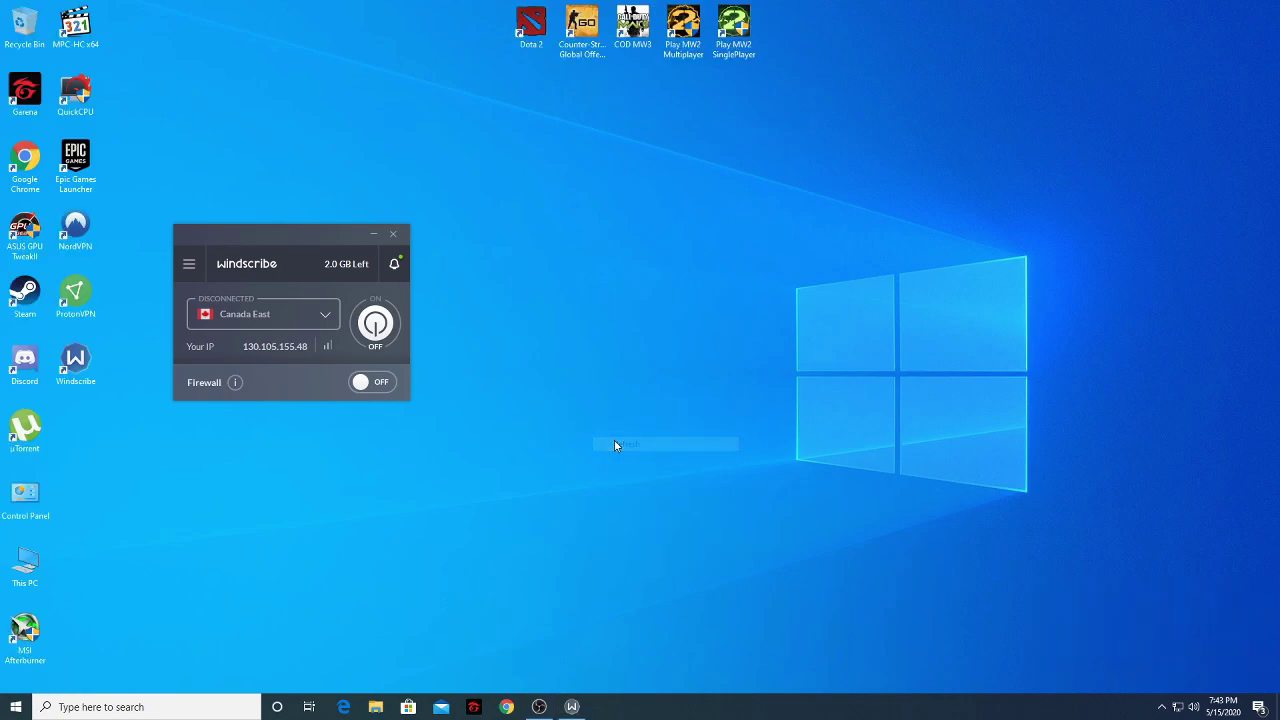
{"action": "left_click", "coordinate": [374, 323]}
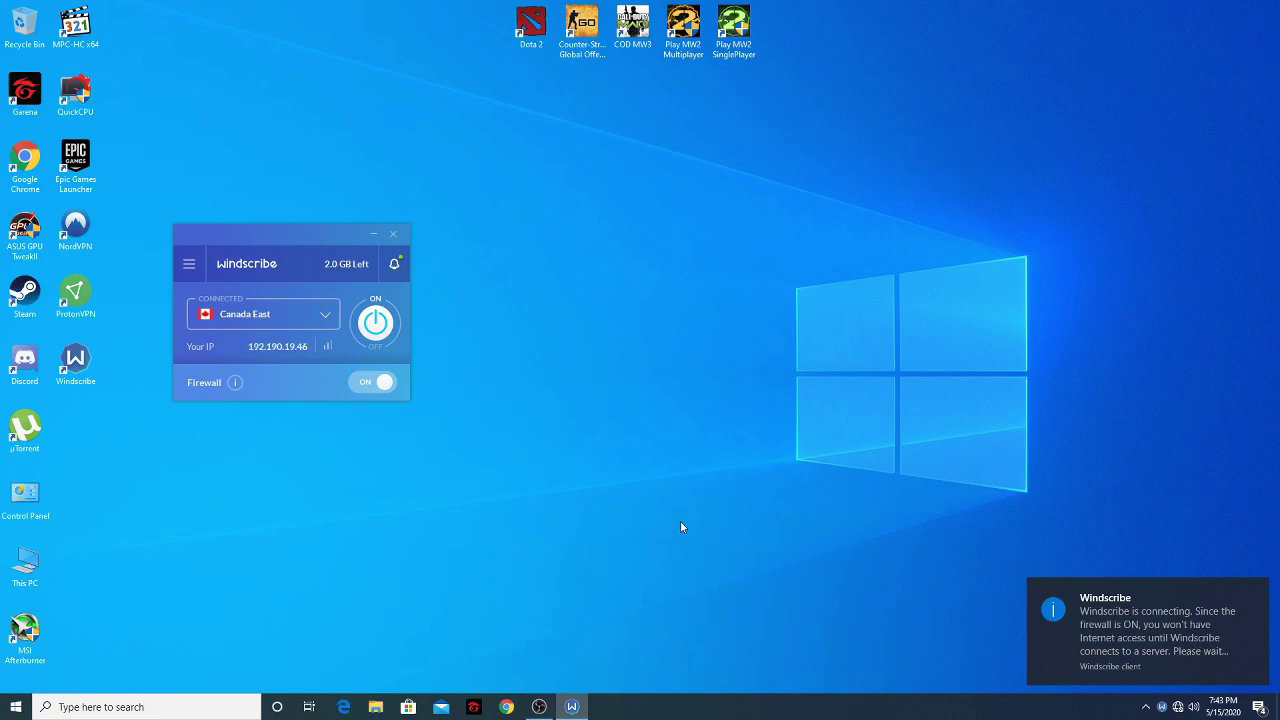
- Dismiss the connection notification and select the Epic Games Launcher shortcut
{"action": "left_click_drag", "start_coordinate": [311, 238], "coordinate": [269, 216]}
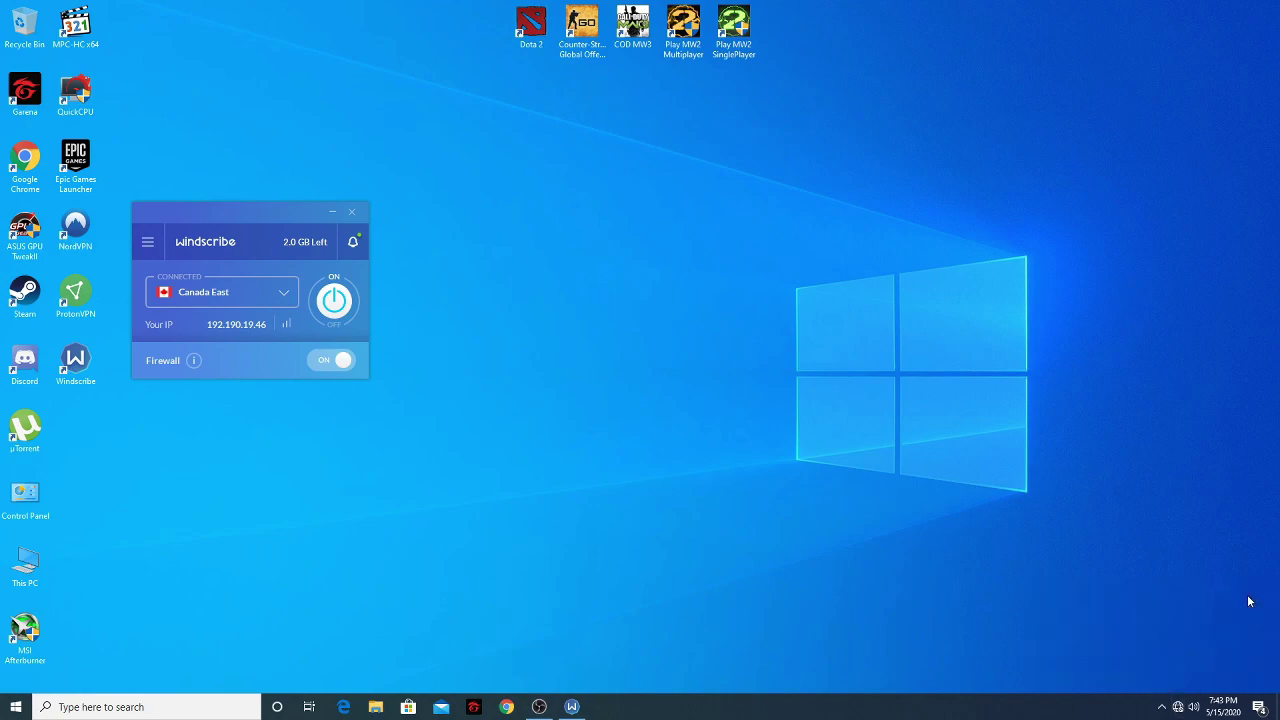
{"action": "left_click", "coordinate": [1164, 708]}
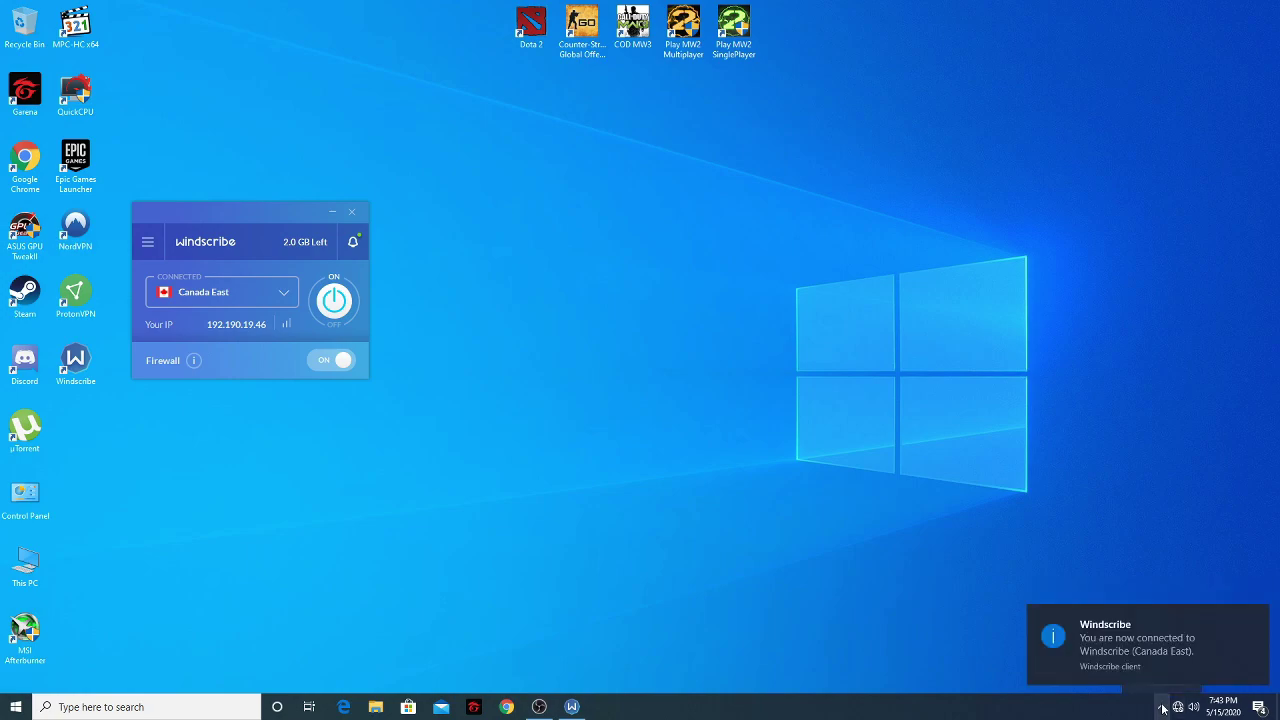
{"action": "left_click", "coordinate": [1256, 620]}
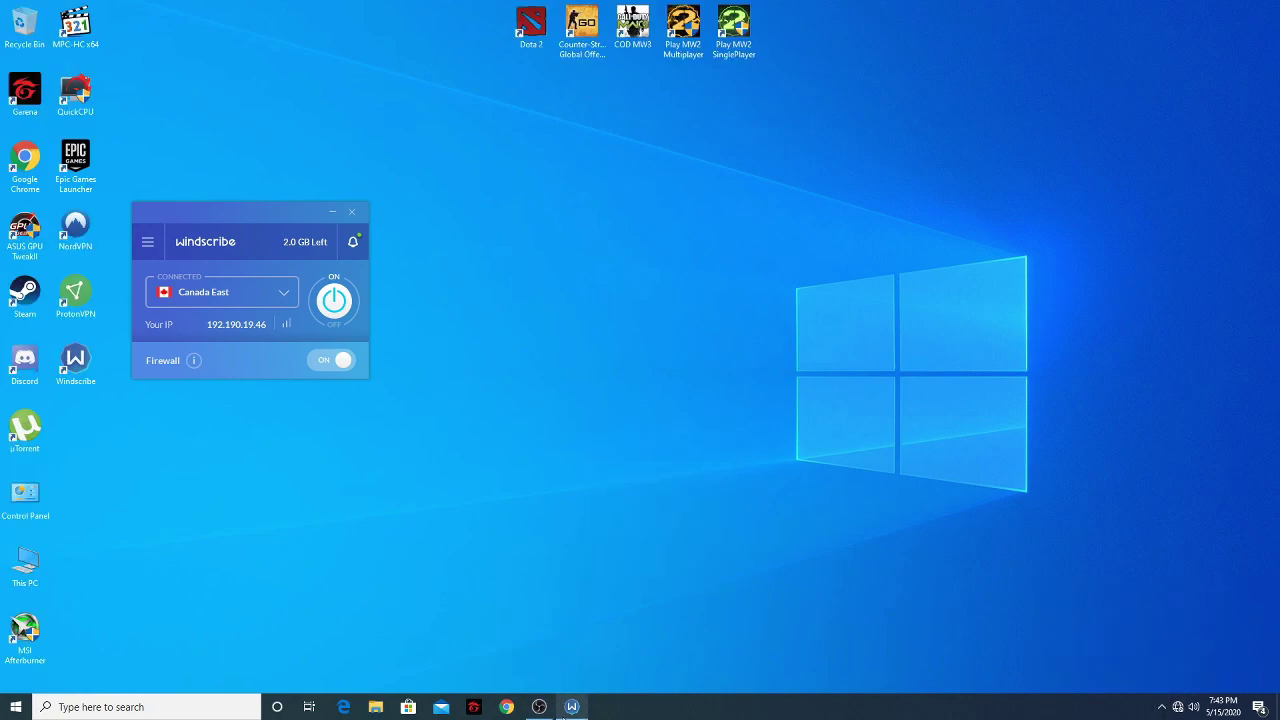
{"action": "left_click", "coordinate": [72, 160]}
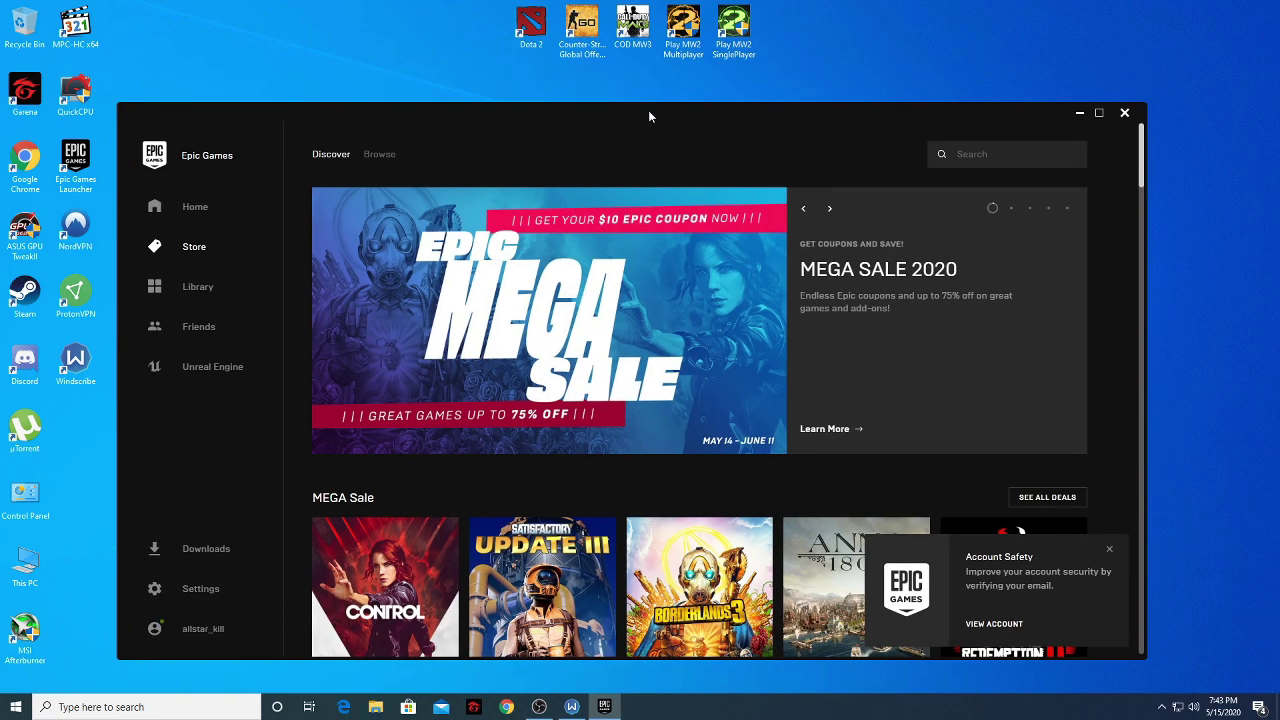
- Dismiss the Account Safety notice and open the free Grand Theft Auto V offer
{"action": "scroll", "coordinate": [918, 490], "scroll_direction": "down", "scroll_amount": 3}
{"action": "left_click", "coordinate": [1109, 549]}
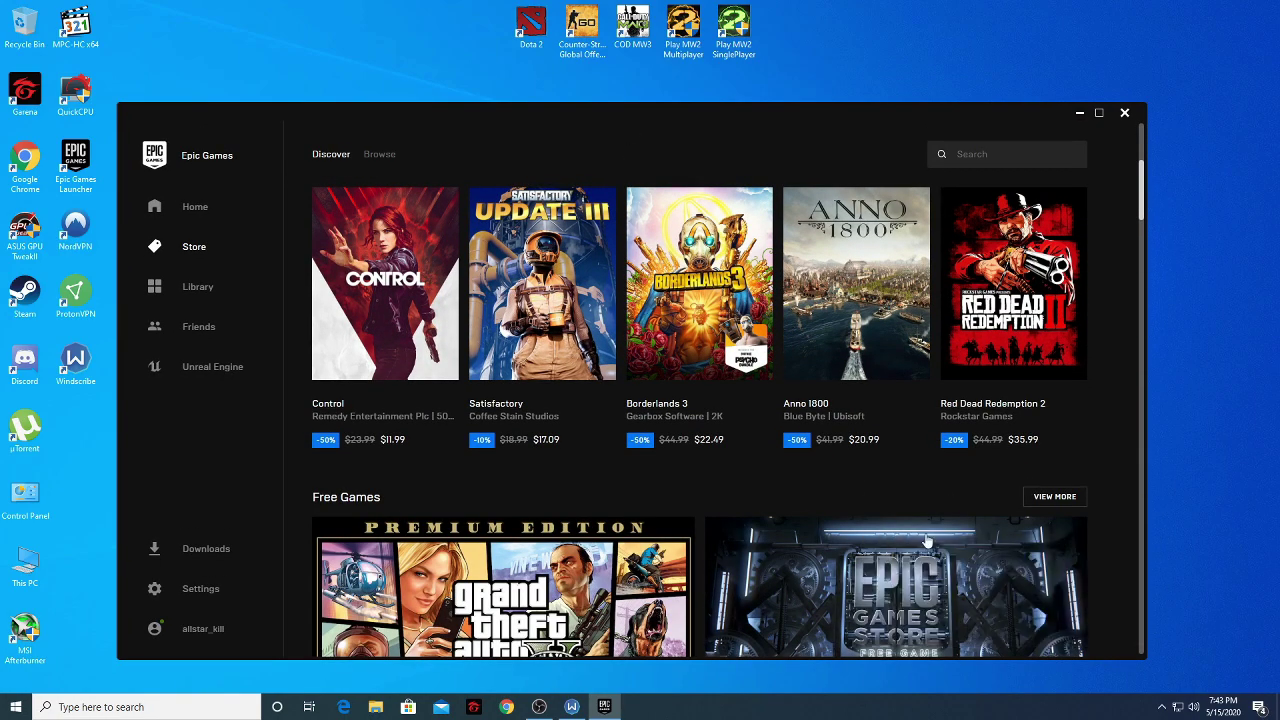
{"action": "scroll", "coordinate": [1100, 500], "scroll_direction": "down", "scroll_amount": 2}
{"action": "left_click", "coordinate": [578, 463]}
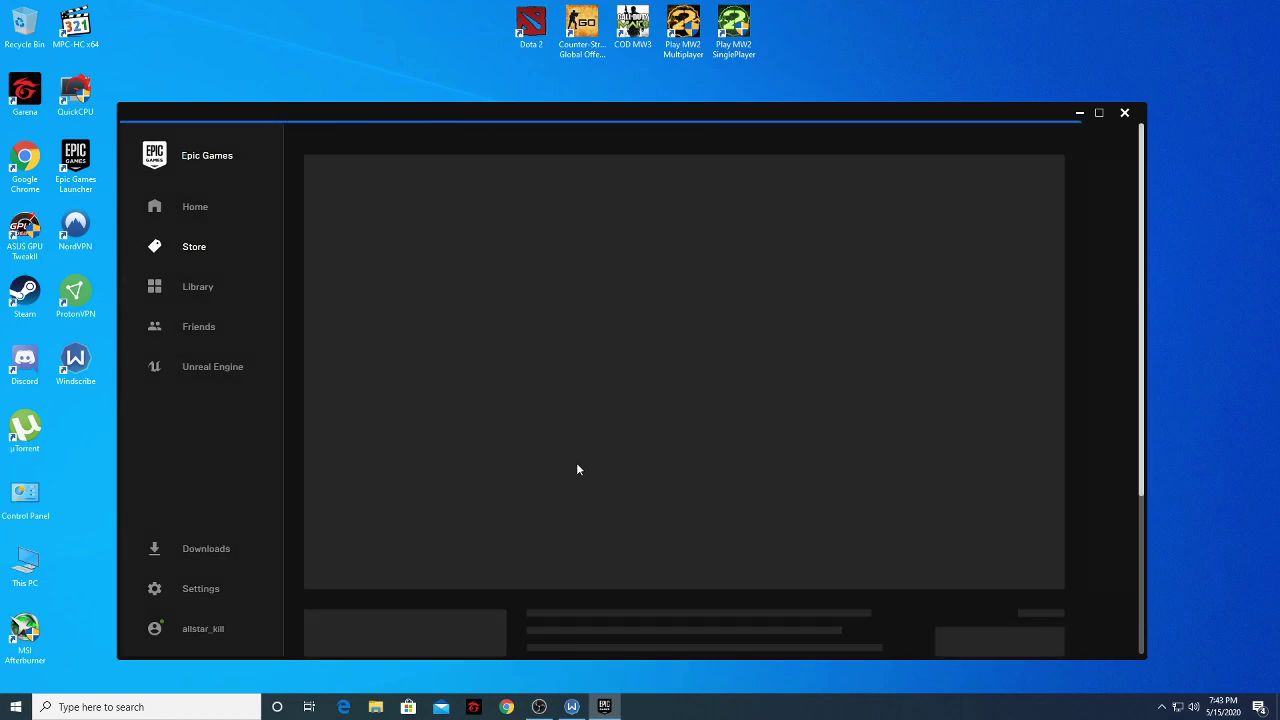
- Pass the age check and scroll the GTA V page to the GET button
{"action": "left_click", "coordinate": [734, 460]}
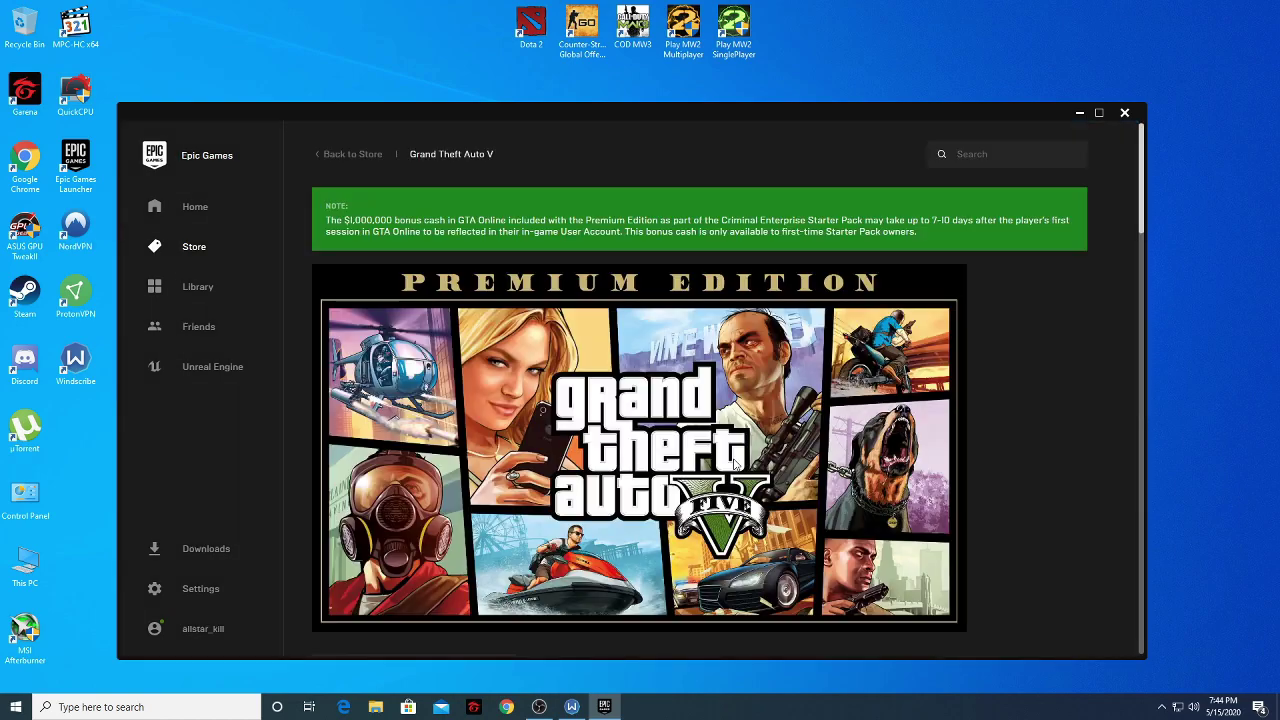
{"action": "scroll", "coordinate": [1010, 506], "scroll_direction": "down", "scroll_amount": 2}
{"action": "scroll", "coordinate": [1000, 443], "scroll_direction": "up", "scroll_amount": 2}
{"action": "scroll", "coordinate": [985, 445], "scroll_direction": "down", "scroll_amount": 2}
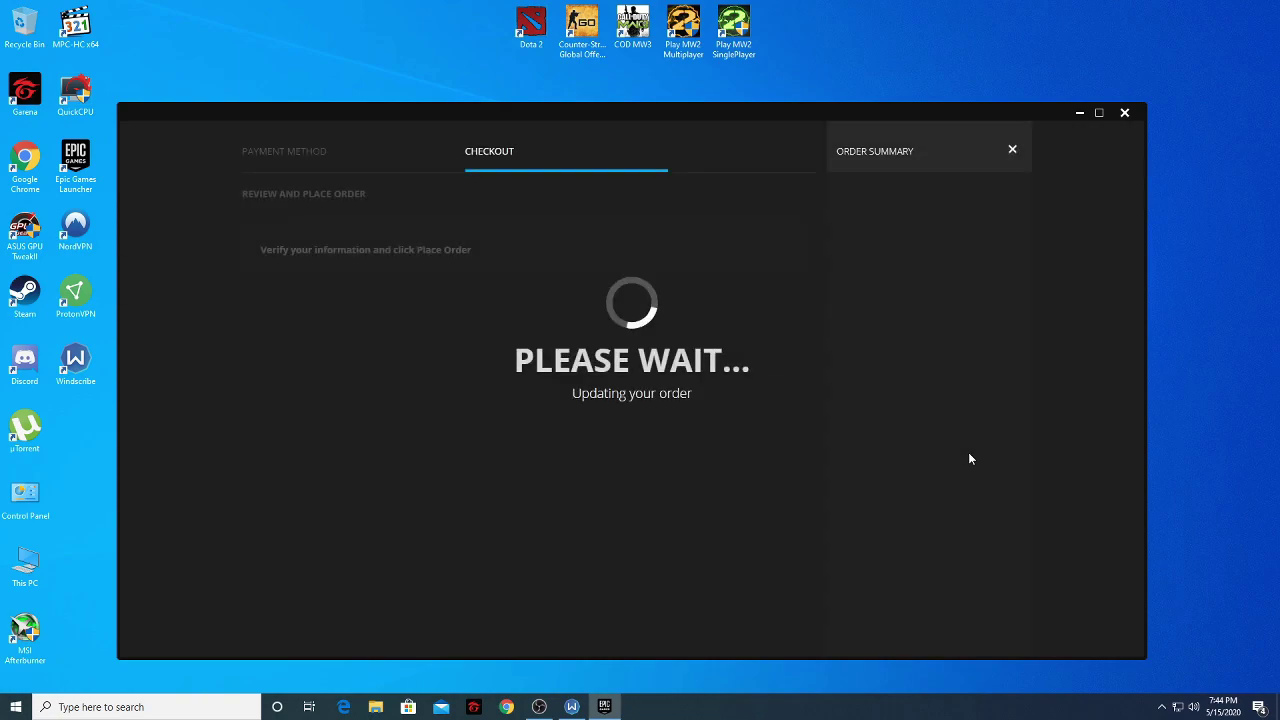
- Place the free GTA V order, which fails with the free-games error, then close the checkout
{"action": "scroll", "coordinate": [946, 509], "scroll_direction": "down", "scroll_amount": 1}
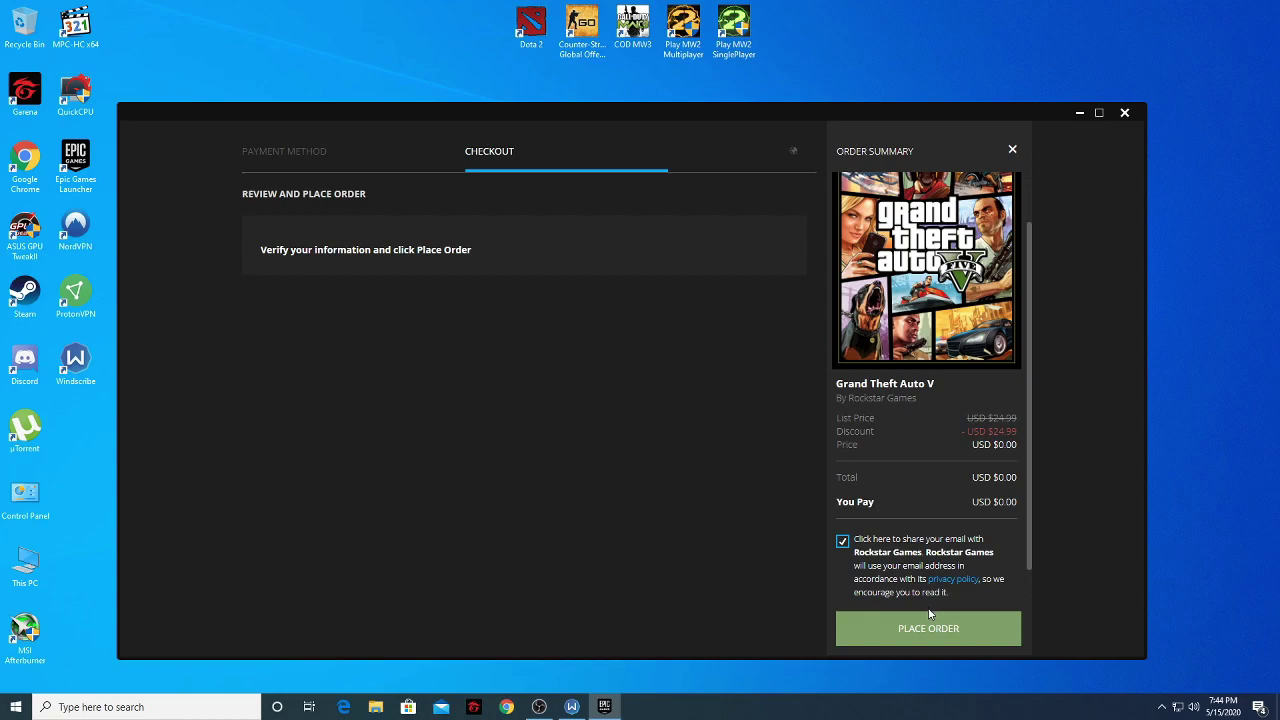
{"action": "left_click", "coordinate": [930, 632]}
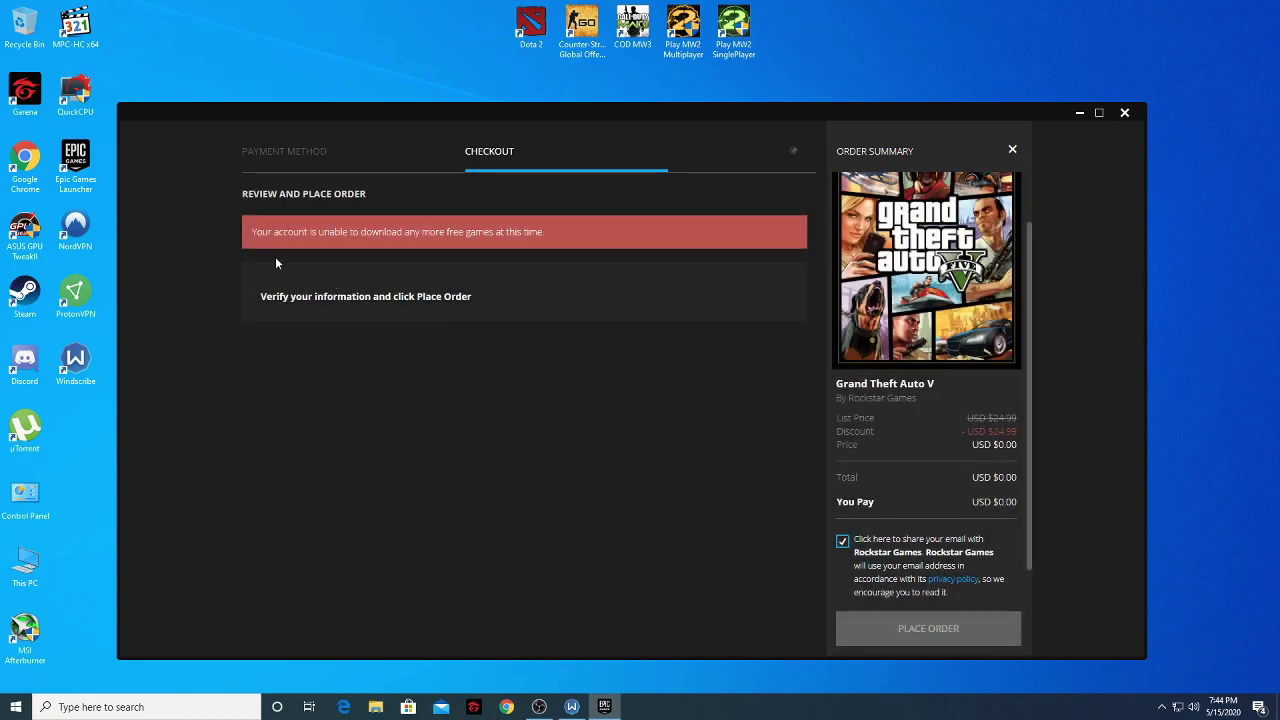
{"action": "left_click_drag", "start_coordinate": [252, 233], "coordinate": [544, 244]}
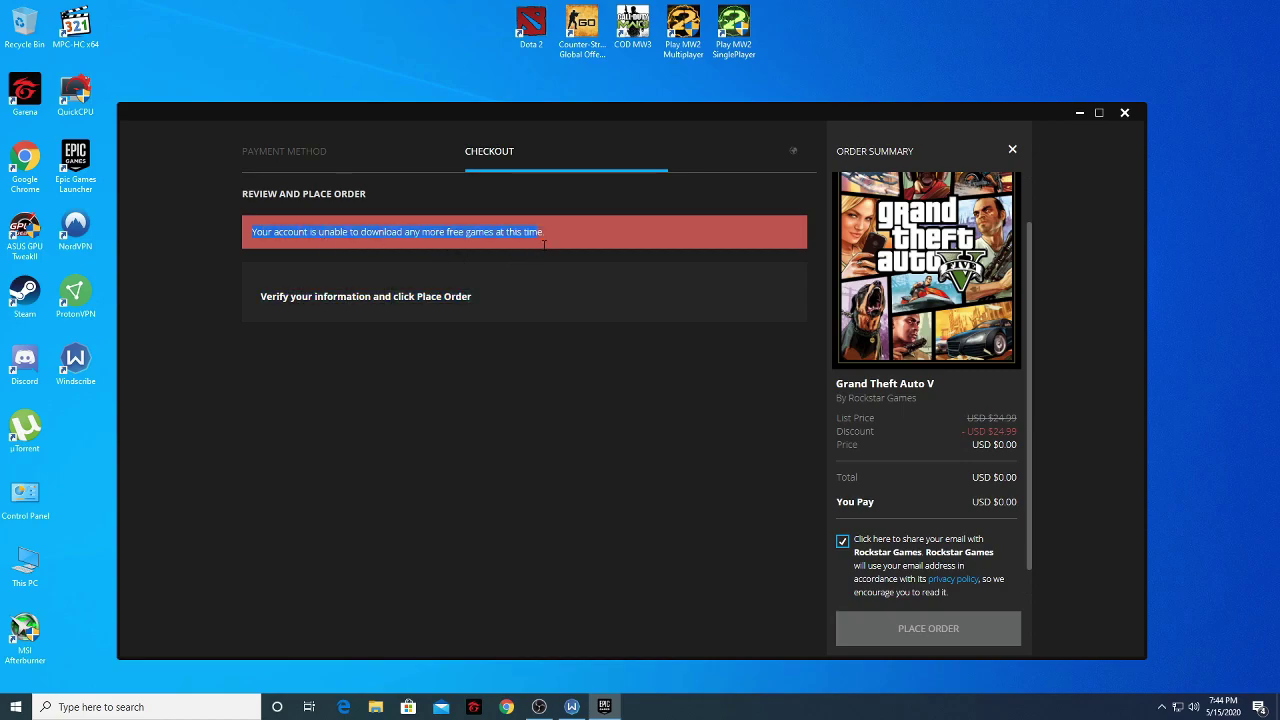
{"action": "left_click", "coordinate": [551, 225]}
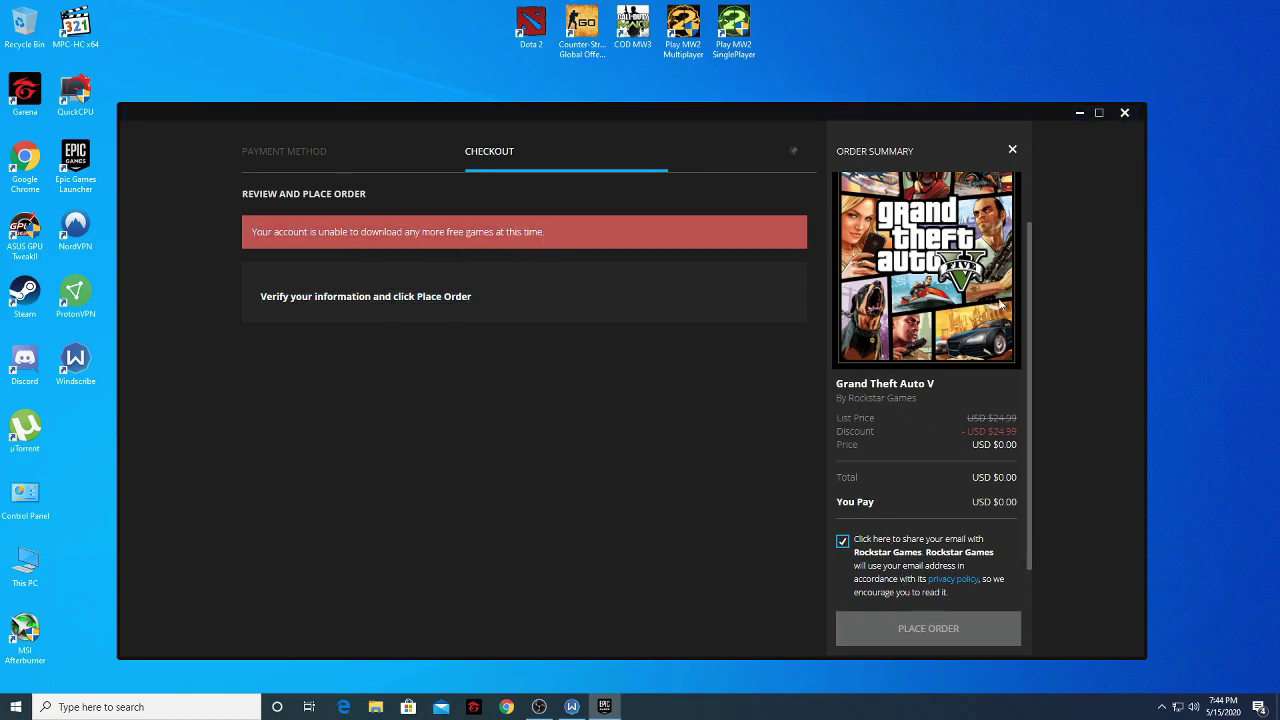
{"action": "left_click", "coordinate": [1012, 149]}
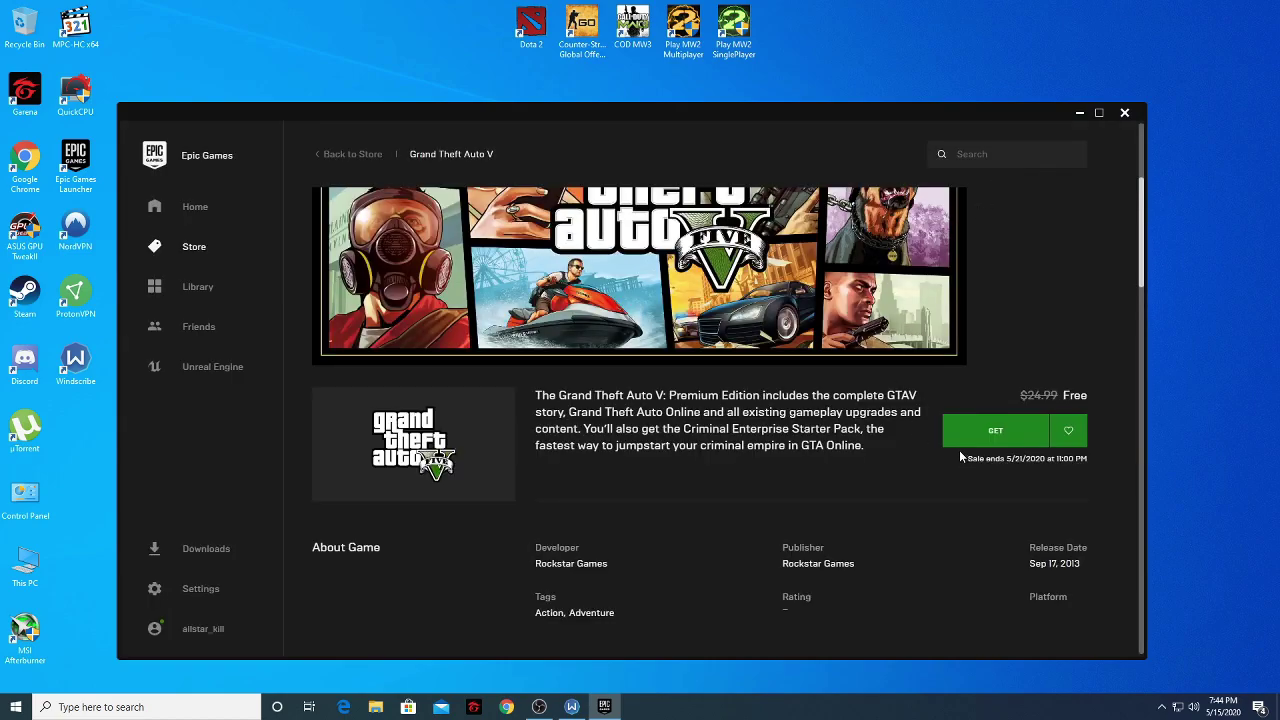
- Minimize the Epic launcher and bring the Windscribe window into view
{"action": "left_click", "coordinate": [1079, 112]}
{"action": "right_click", "coordinate": [558, 224]}
{"action": "left_click", "coordinate": [286, 211]}
{"action": "left_click_drag", "start_coordinate": [286, 211], "coordinate": [356, 222]}
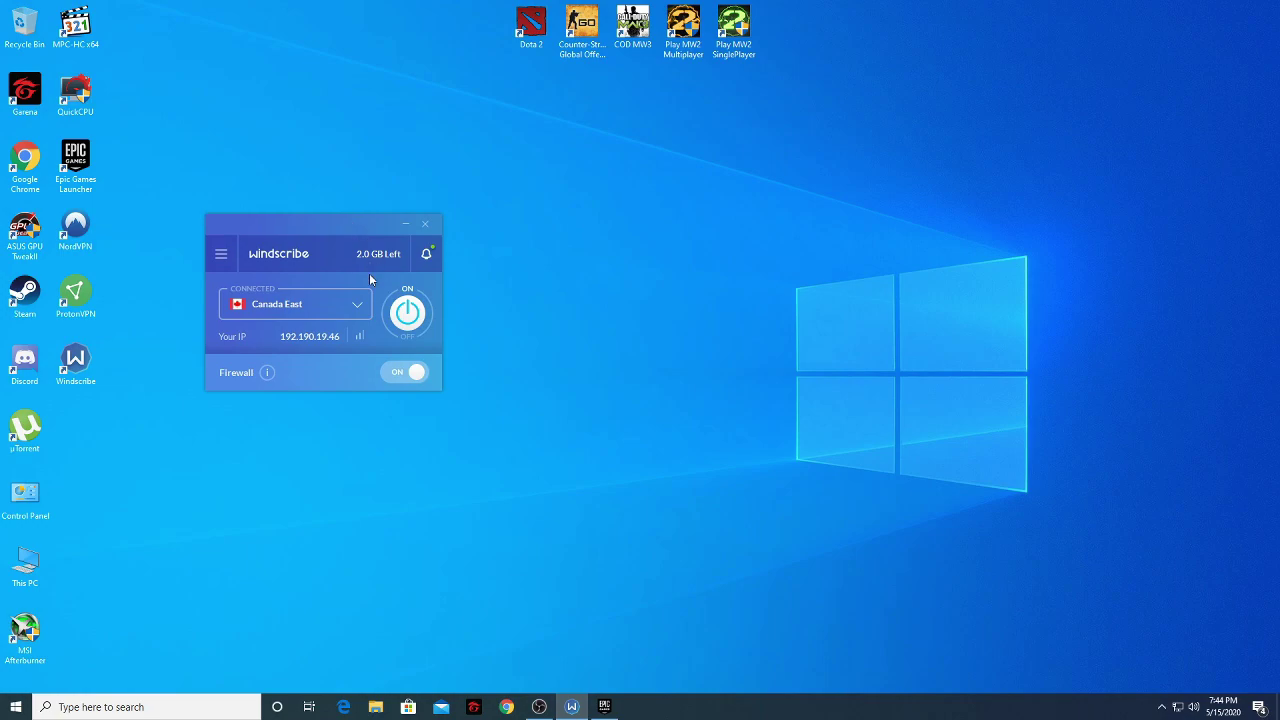
- Disconnect from Canada East and connect Windscribe to the Switzerland server
{"action": "left_click", "coordinate": [412, 327]}
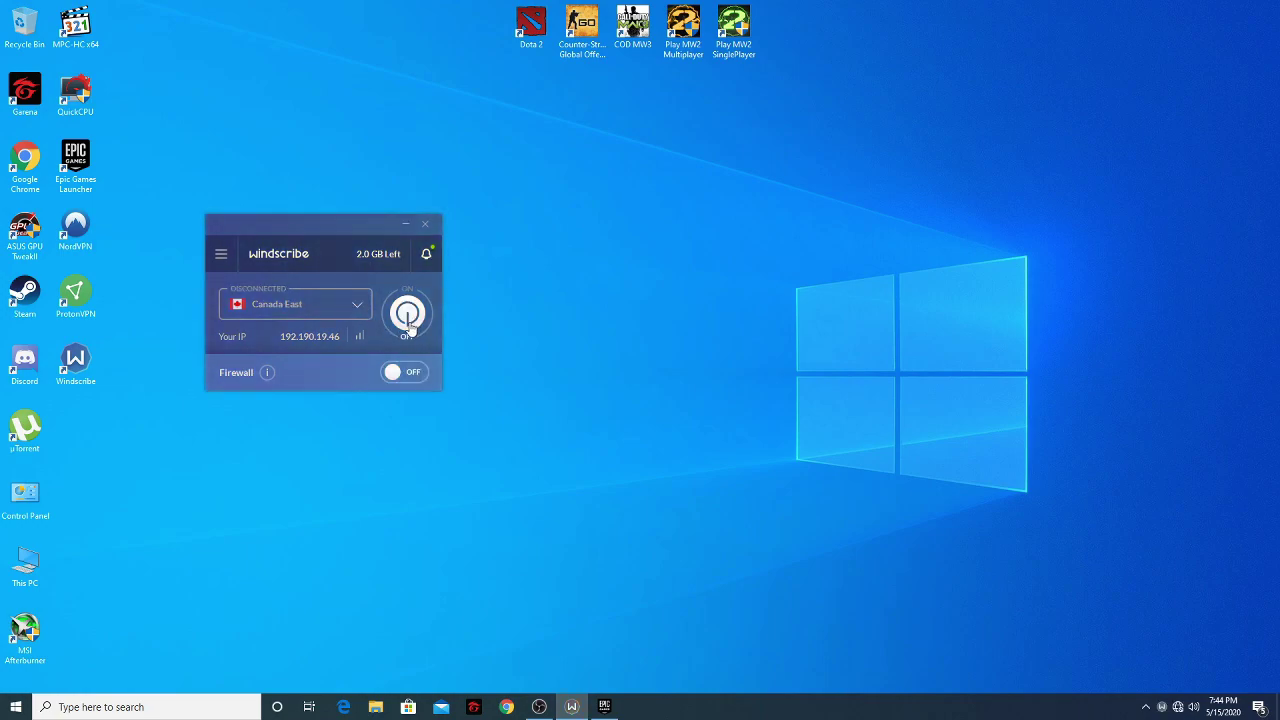
{"action": "left_click", "coordinate": [358, 318]}
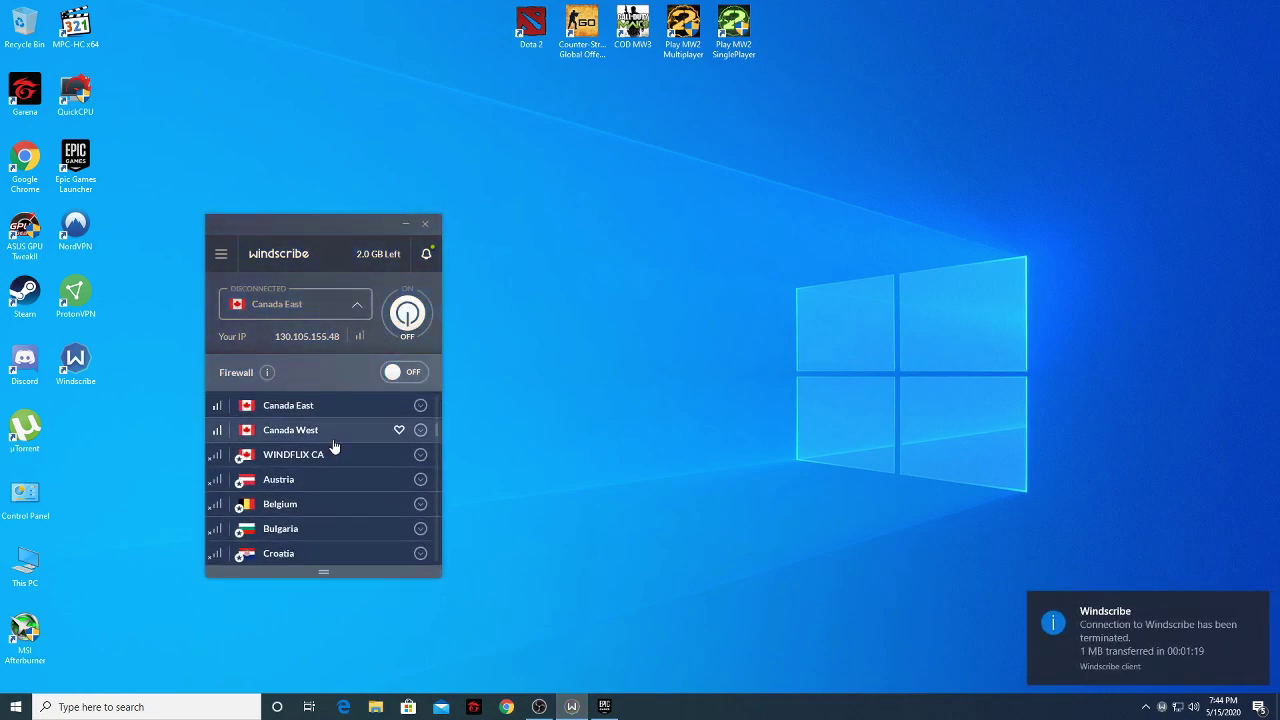
{"action": "scroll", "coordinate": [334, 457], "scroll_direction": "down", "scroll_amount": 5}
{"action": "scroll", "coordinate": [334, 461], "scroll_direction": "down", "scroll_amount": 3}
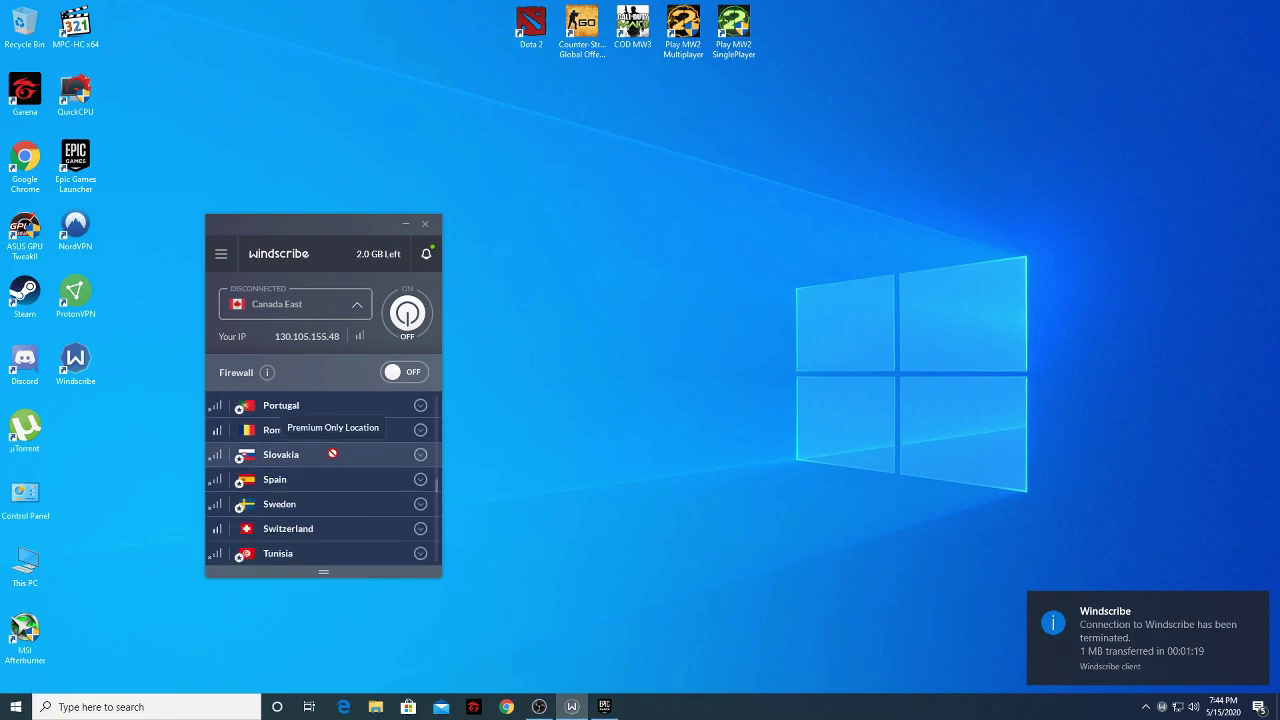
{"action": "left_click", "coordinate": [360, 529]}
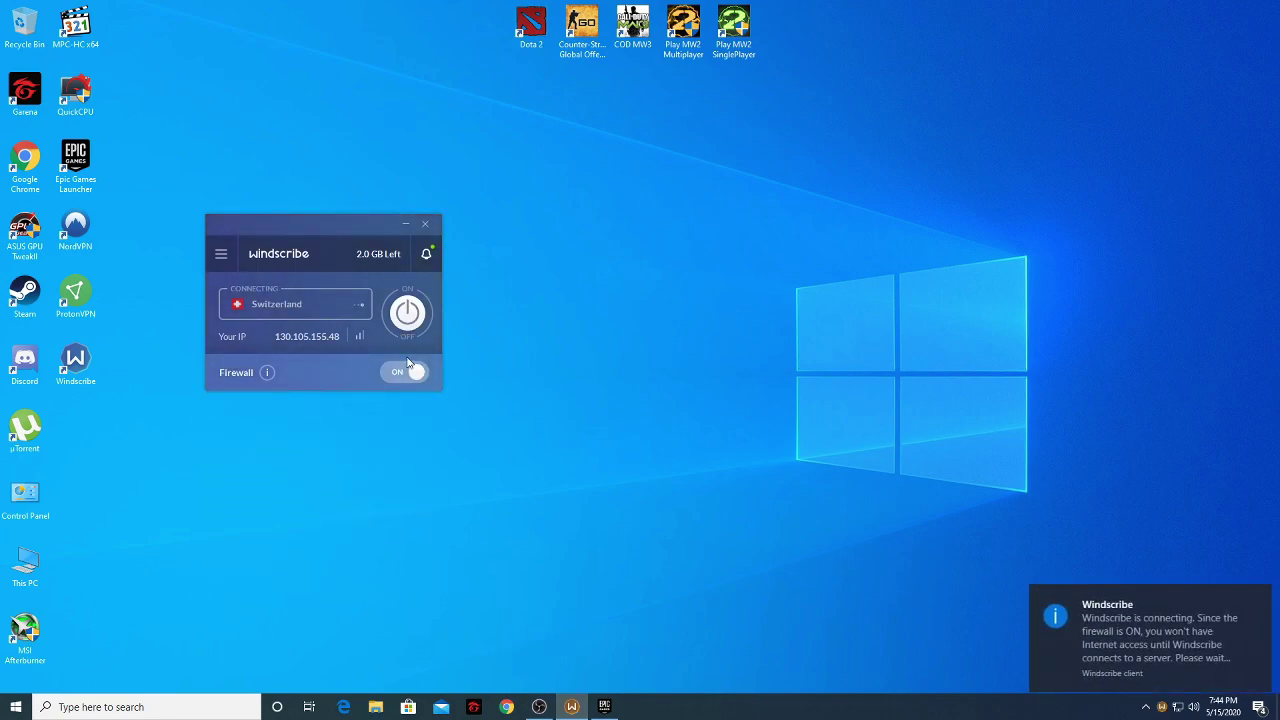
{"action": "left_click", "coordinate": [404, 322]}
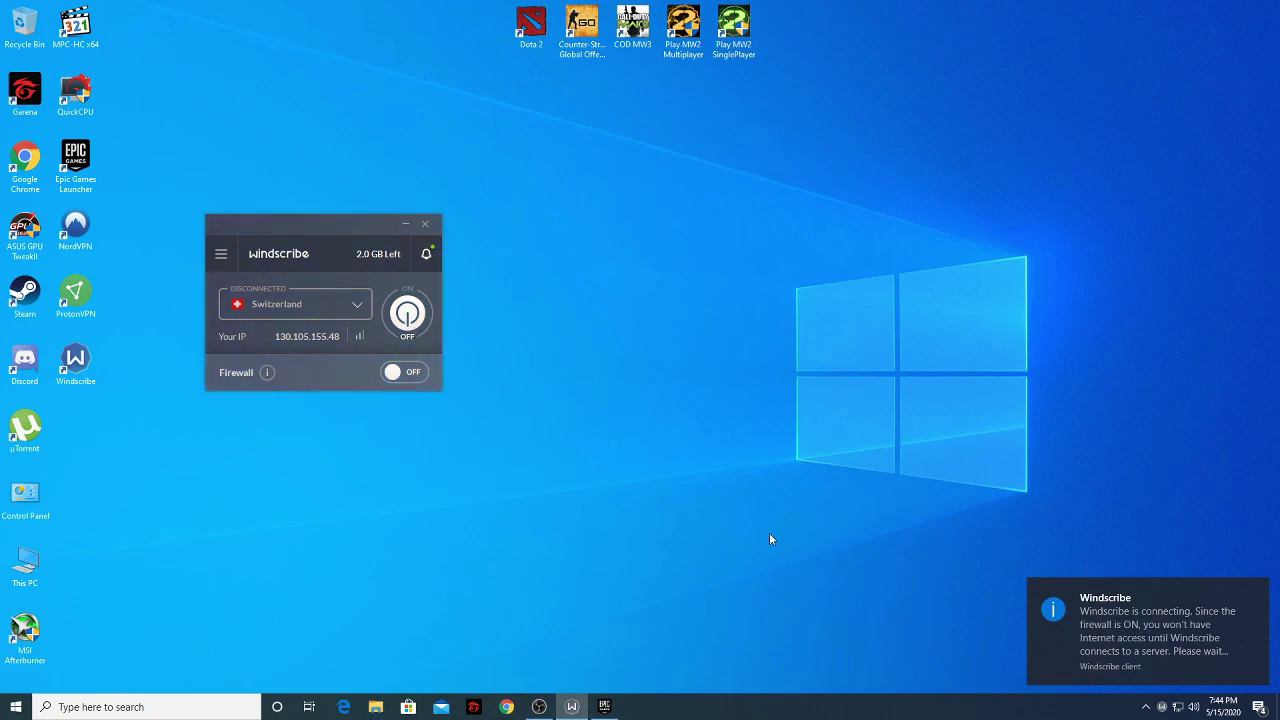
{"action": "left_click", "coordinate": [407, 313]}
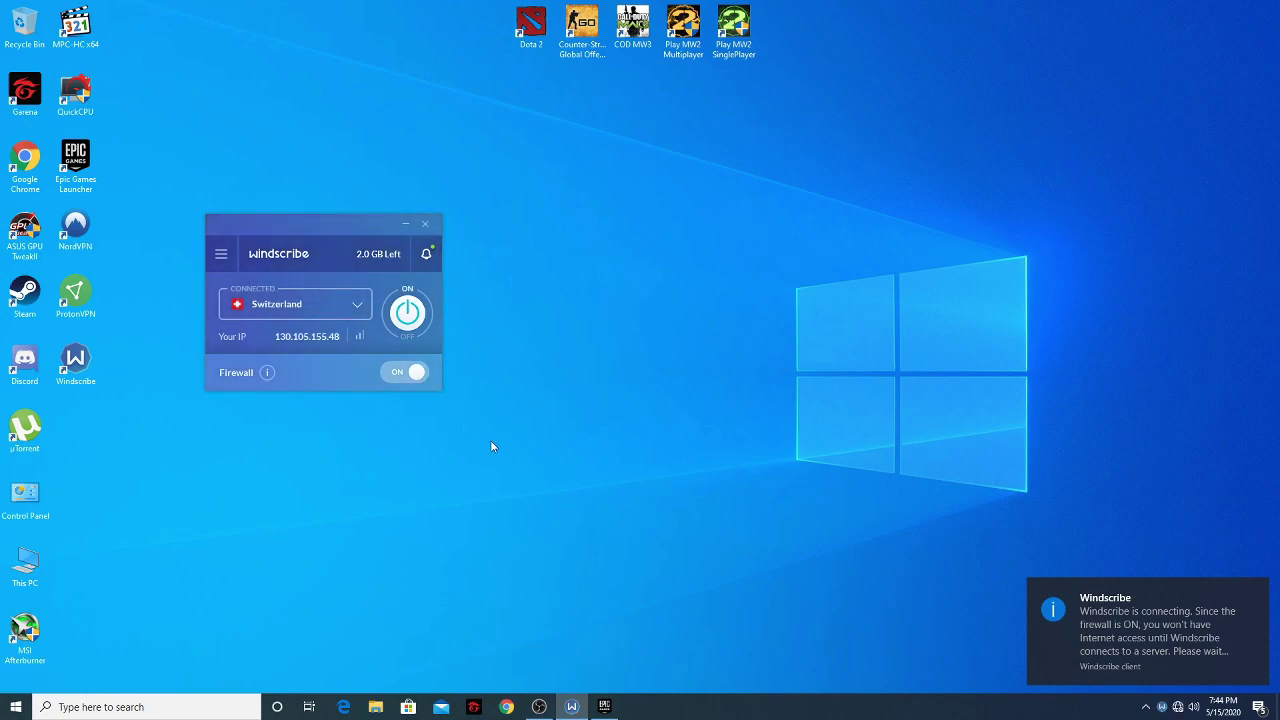
- Turn the Windscribe firewall off and refresh the desktop
{"action": "left_click", "coordinate": [415, 374]}
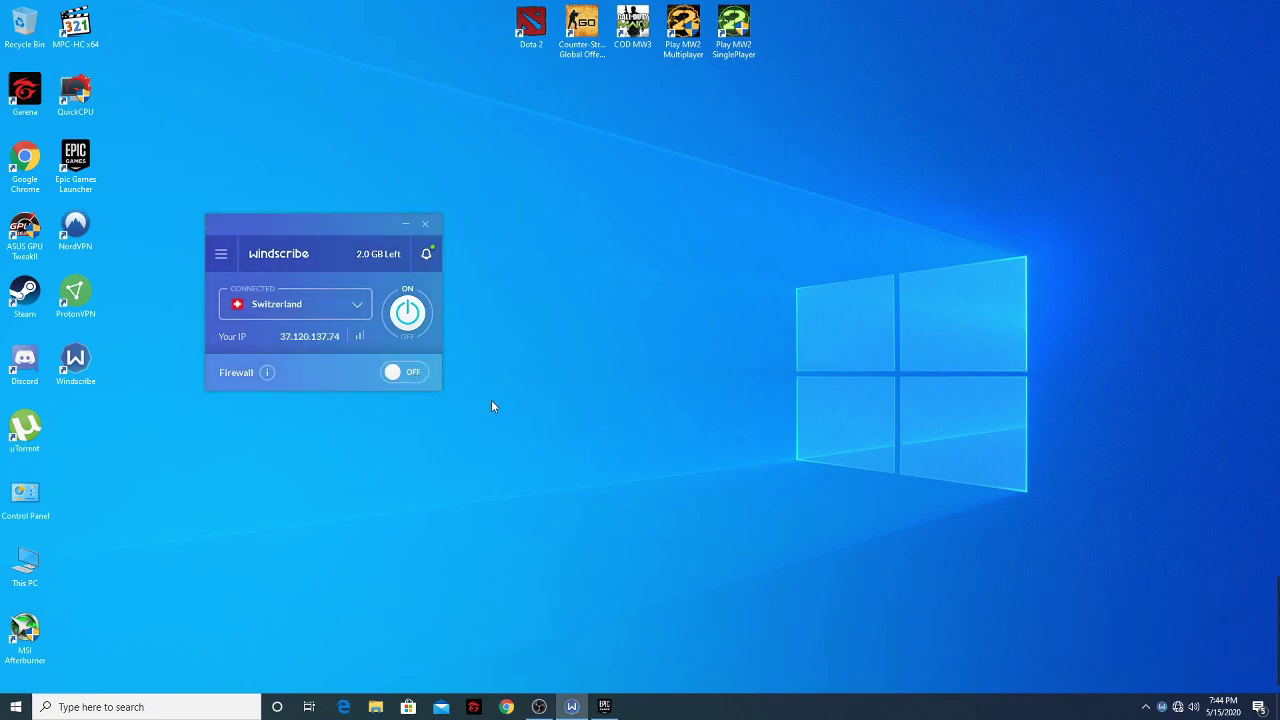
{"action": "right_click", "coordinate": [539, 385]}
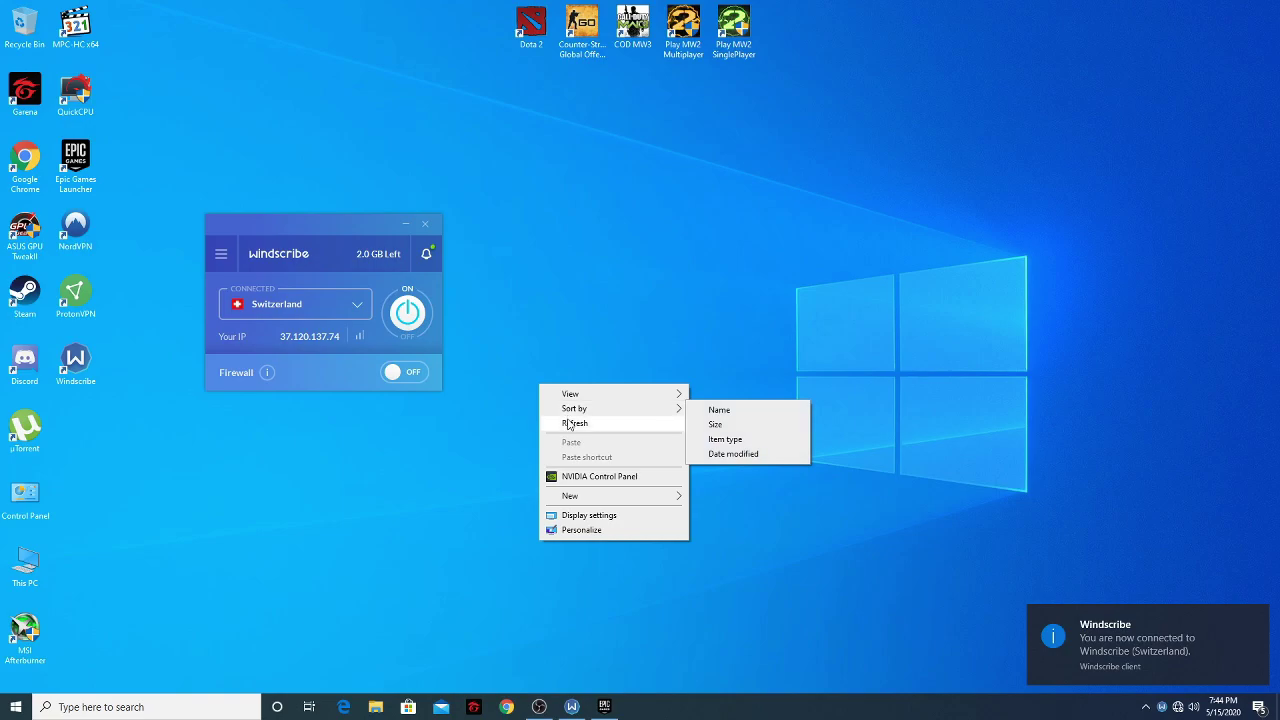
{"action": "left_click", "coordinate": [572, 423]}
- Restore the Epic launcher and start the free GTA V checkout again
{"action": "left_click", "coordinate": [608, 707]}
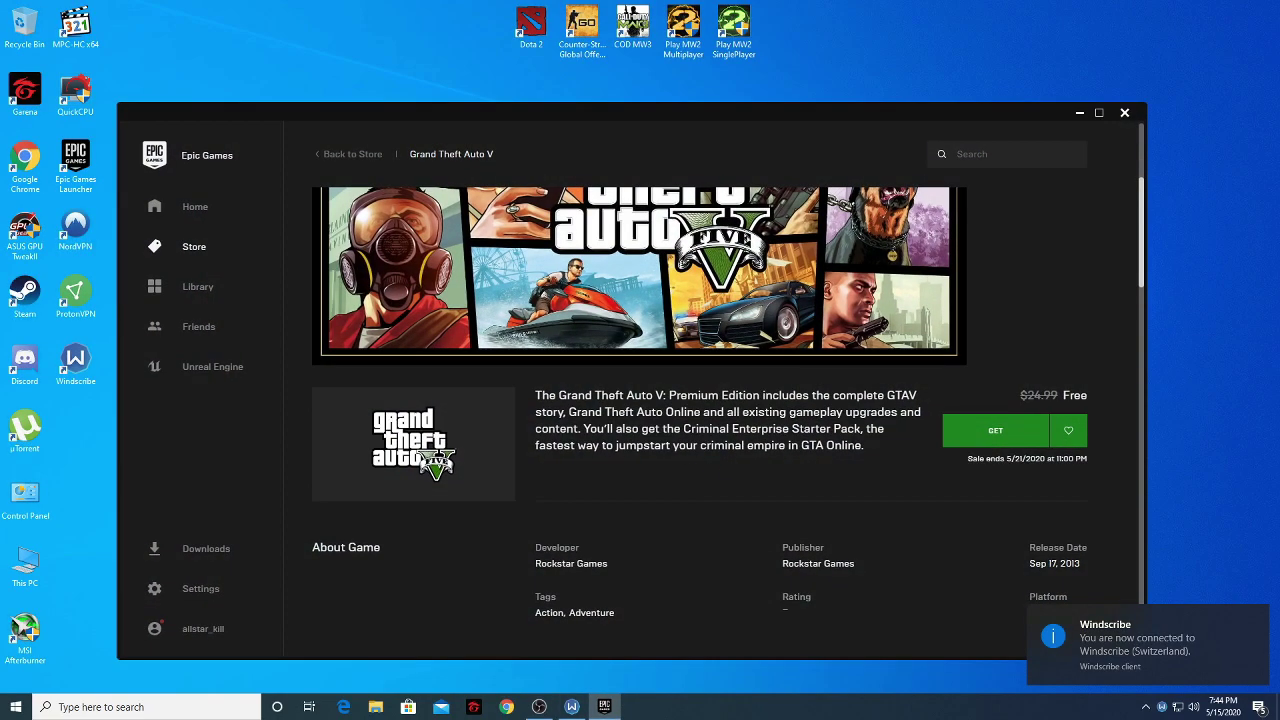
{"action": "scroll", "coordinate": [792, 372], "scroll_direction": "up", "scroll_amount": 3}
{"action": "scroll", "coordinate": [834, 447], "scroll_direction": "down", "scroll_amount": 3}
{"action": "left_click", "coordinate": [978, 432]}
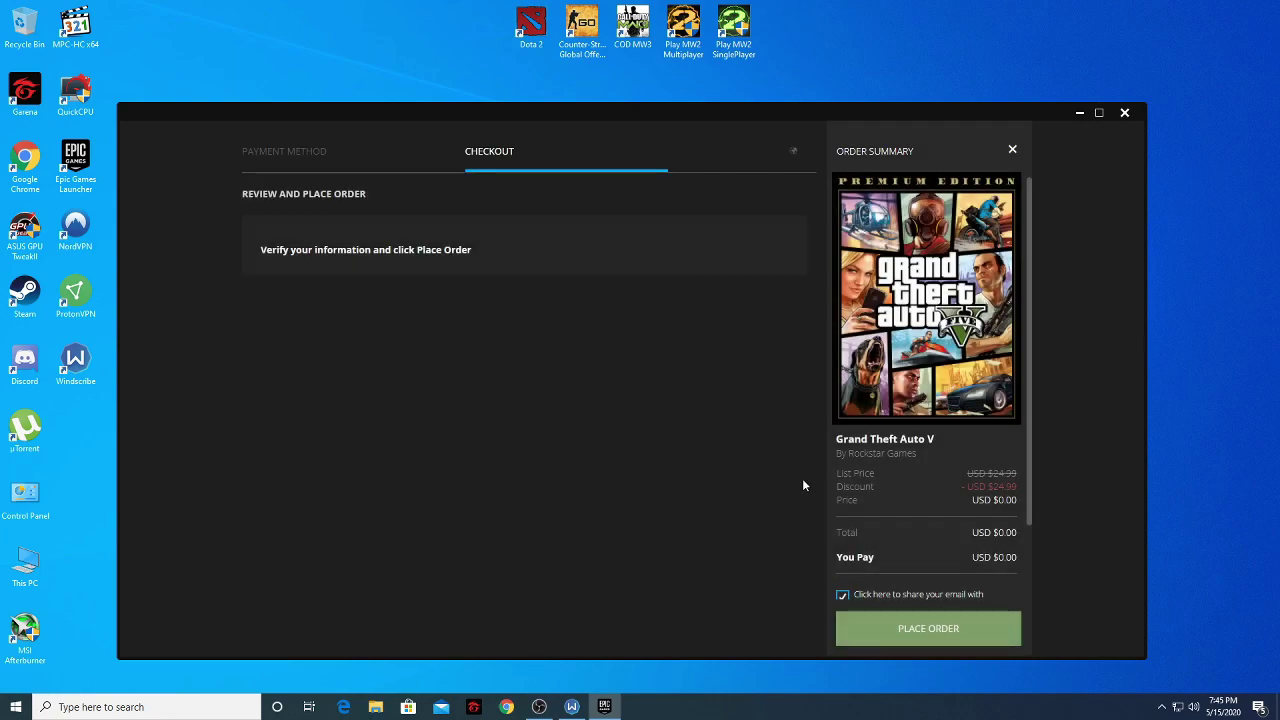
- Place the GTA V order over the Swiss connection; it fails with the free-games error
{"action": "left_click", "coordinate": [918, 630]}
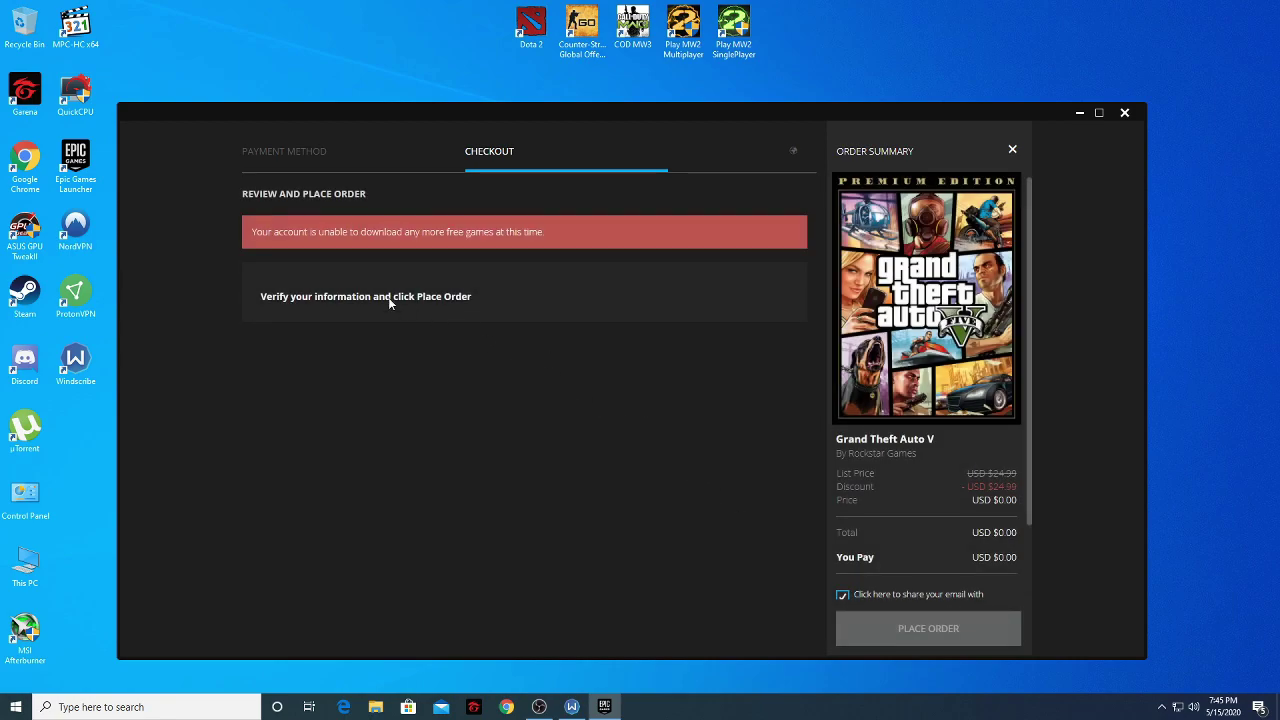
{"action": "left_click_drag", "start_coordinate": [355, 243], "coordinate": [479, 246]}
{"action": "left_click", "coordinate": [758, 182]}
- Close and minimize the Epic checkout, then switch Windscribe from Switzerland to United Kingdom
{"action": "left_click", "coordinate": [1012, 152]}
{"action": "left_click", "coordinate": [1079, 113]}
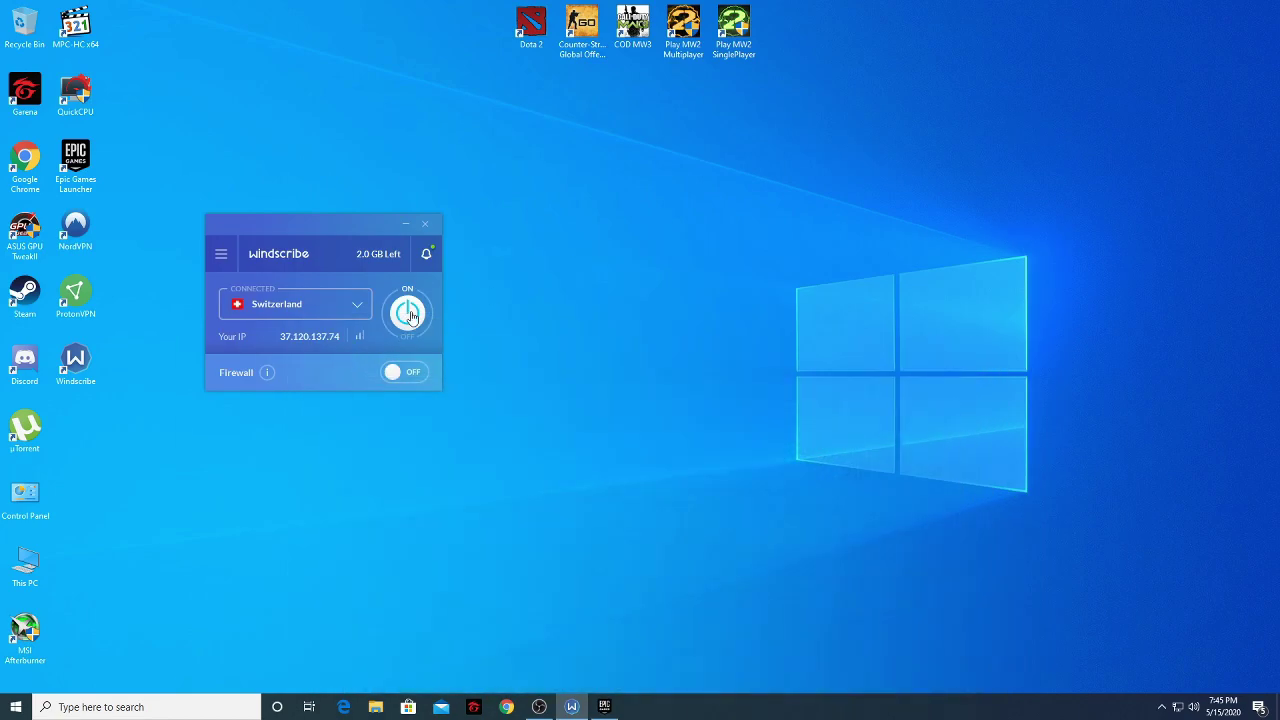
{"action": "left_click", "coordinate": [408, 313]}
{"action": "left_click", "coordinate": [343, 305]}
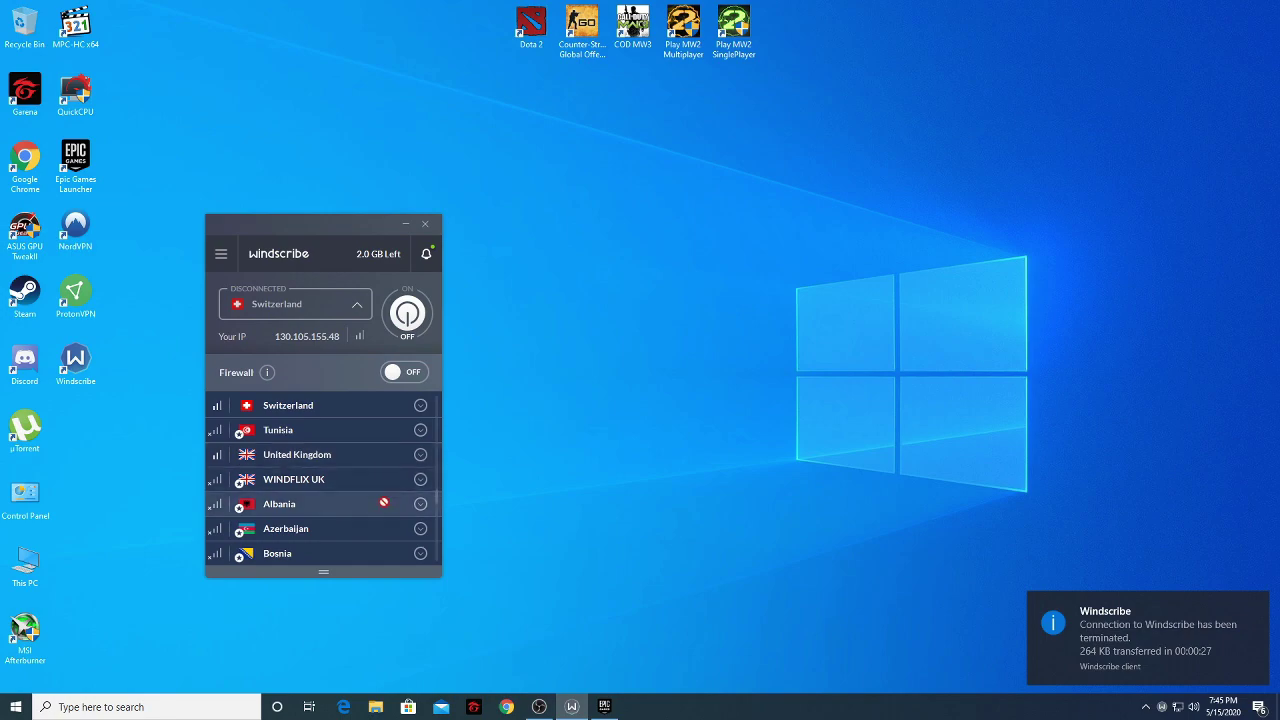
{"action": "left_click", "coordinate": [339, 462]}
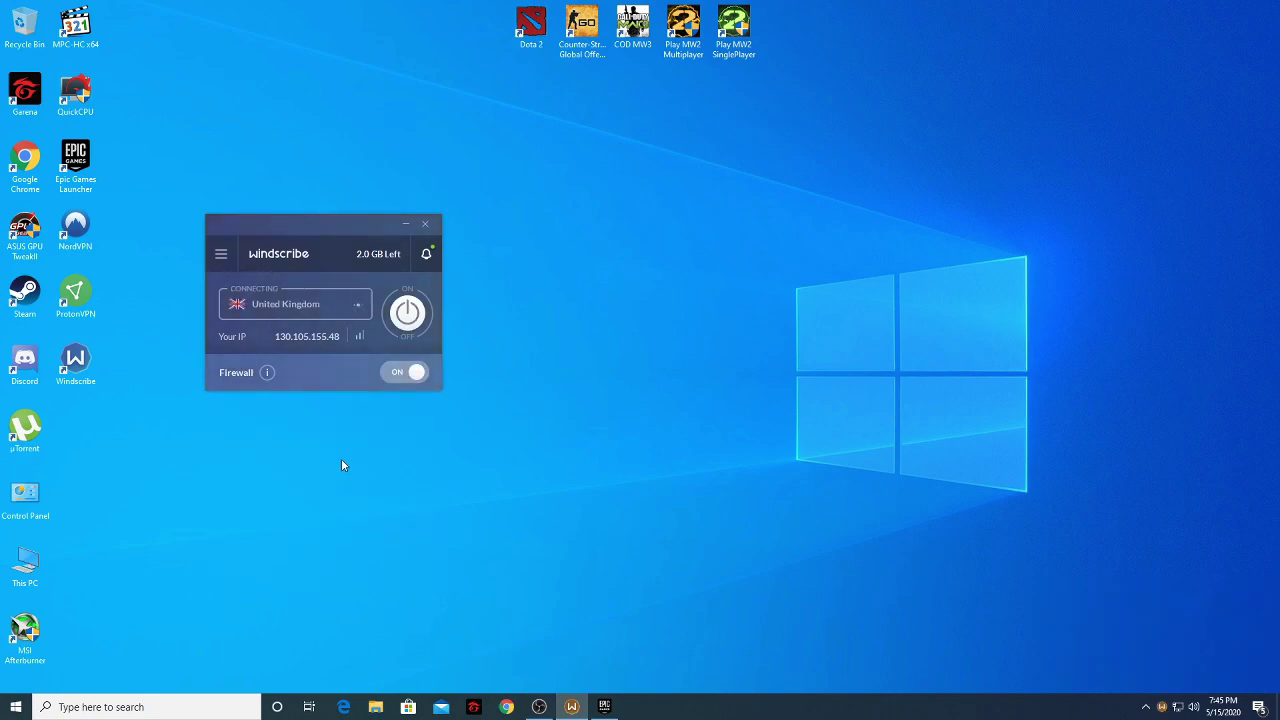